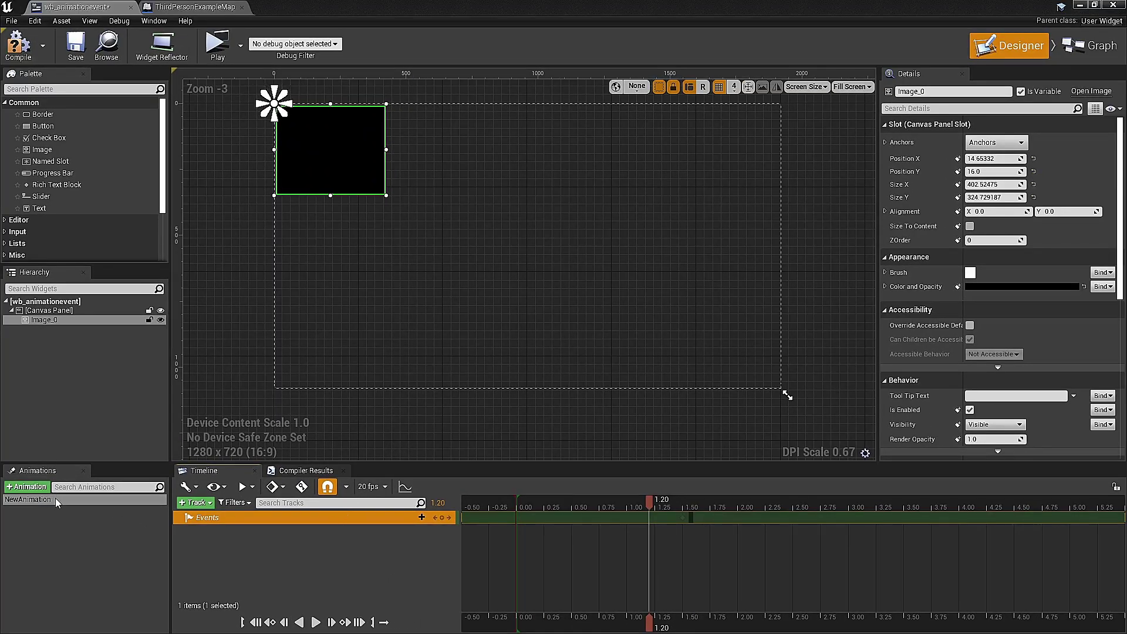
- Delete NewAnimation from the Animations panel so no animations remain
click(80, 499)
key(Delete)
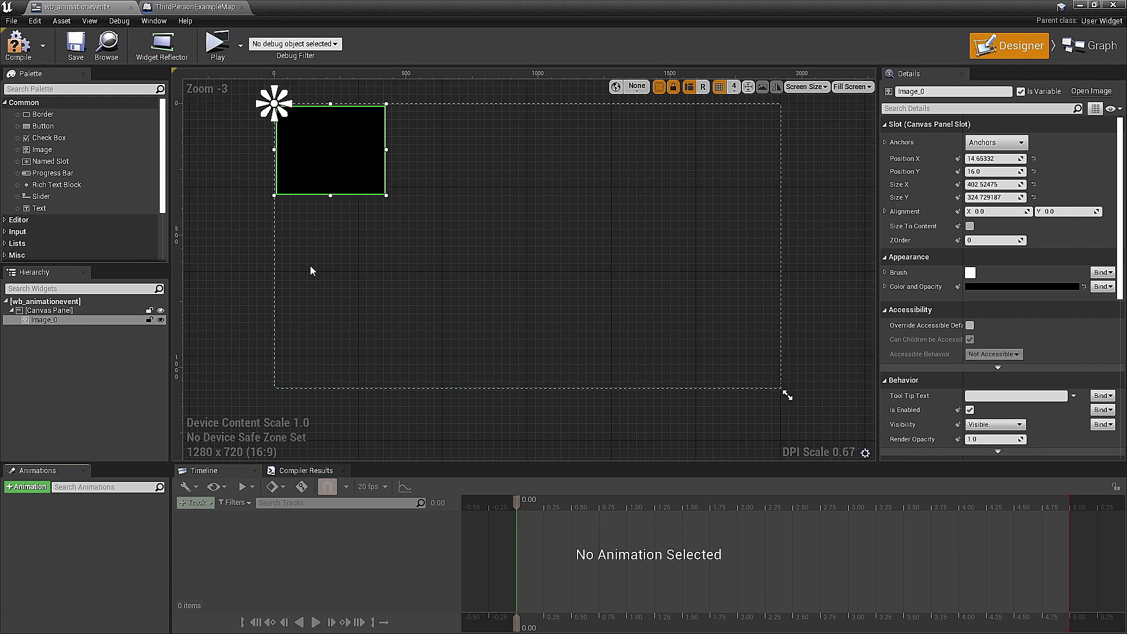
- Compile the widget blueprint and add a new animation, NewAnimation, opening it in the timeline
click(21, 53)
click(34, 491)
click(34, 490)
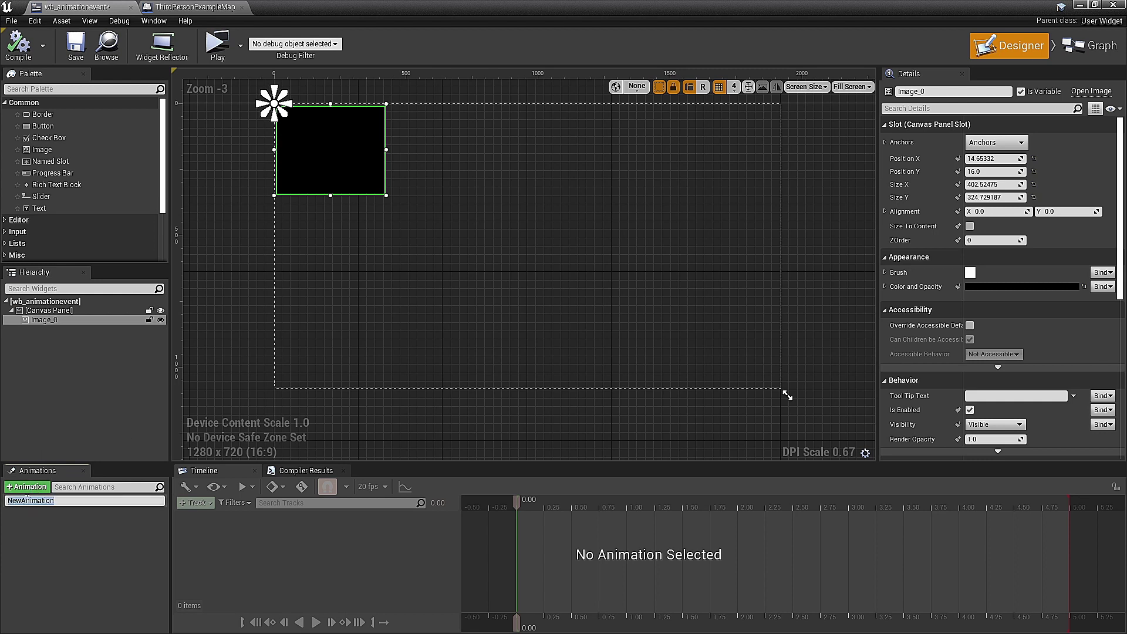
click(26, 500)
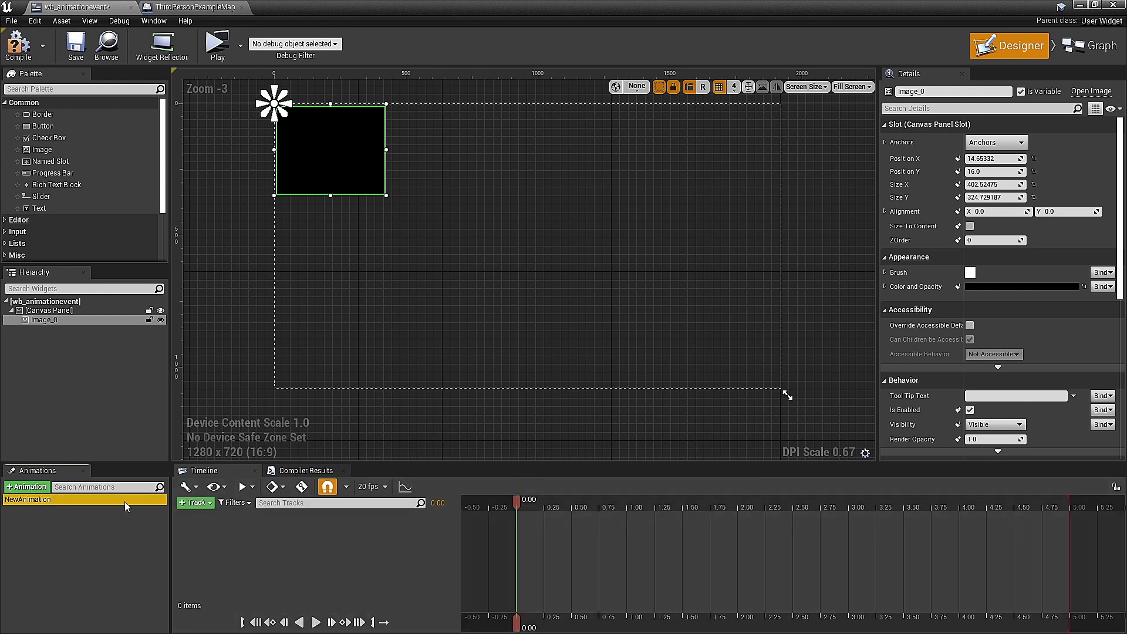
- Give NewAnimation a trigger Events track, removing the stray Image_0 track
click(196, 502)
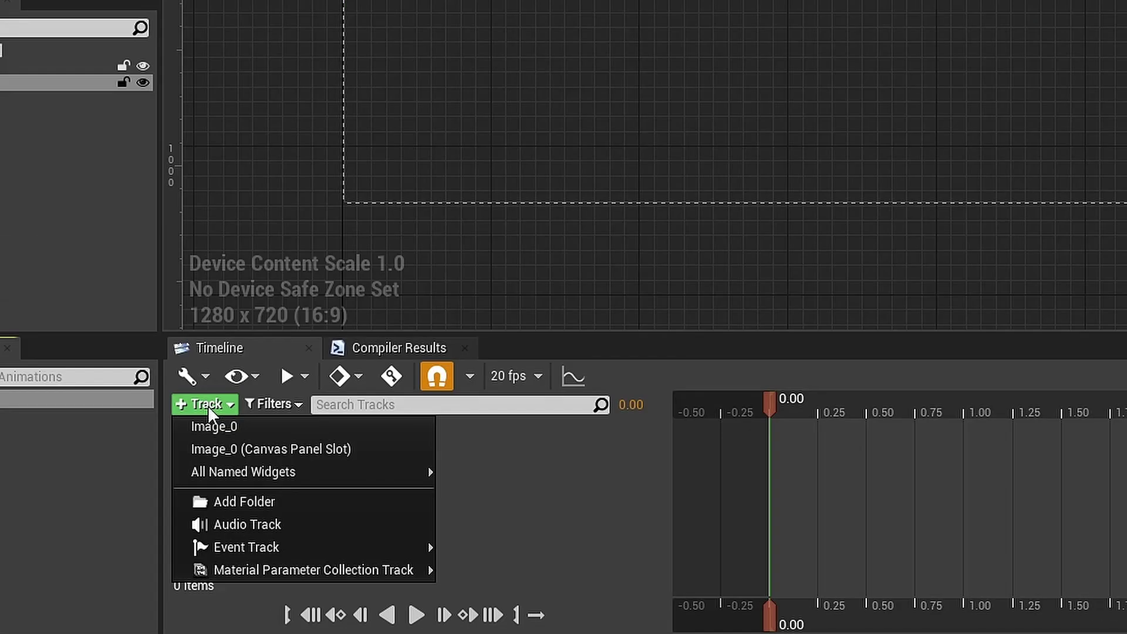
click(216, 429)
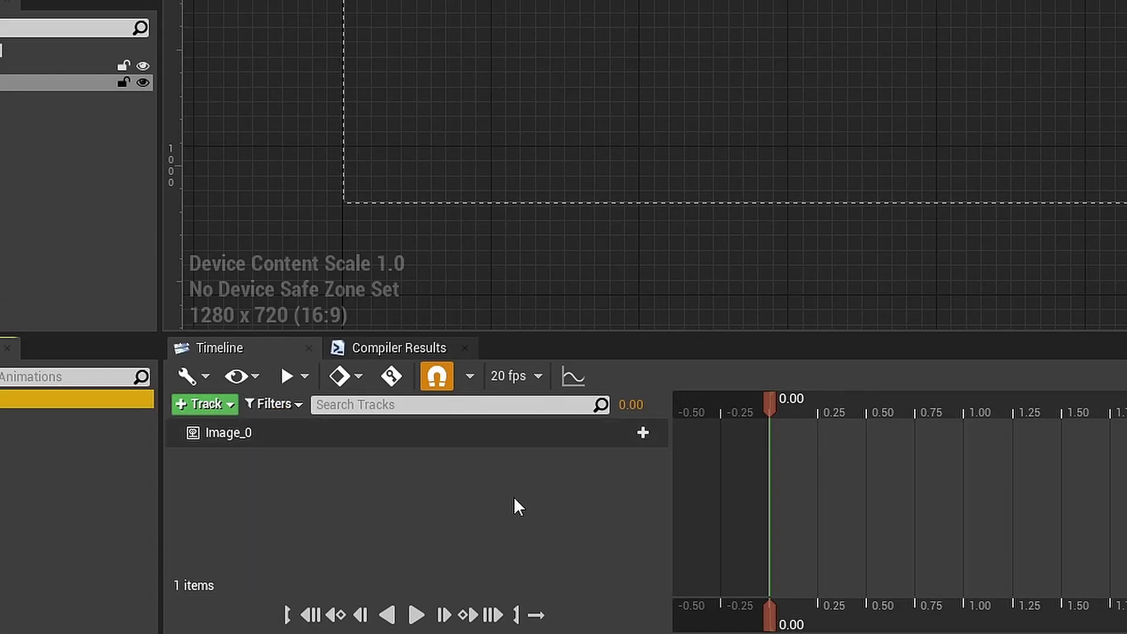
click(636, 432)
mouse_move(674, 134)
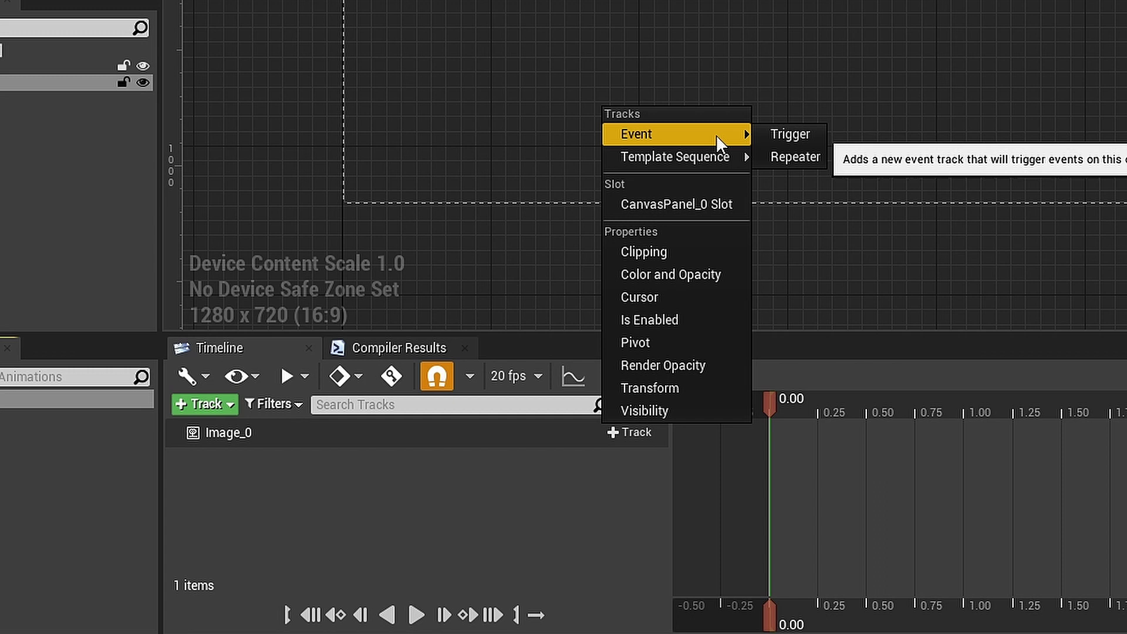
key(Escape)
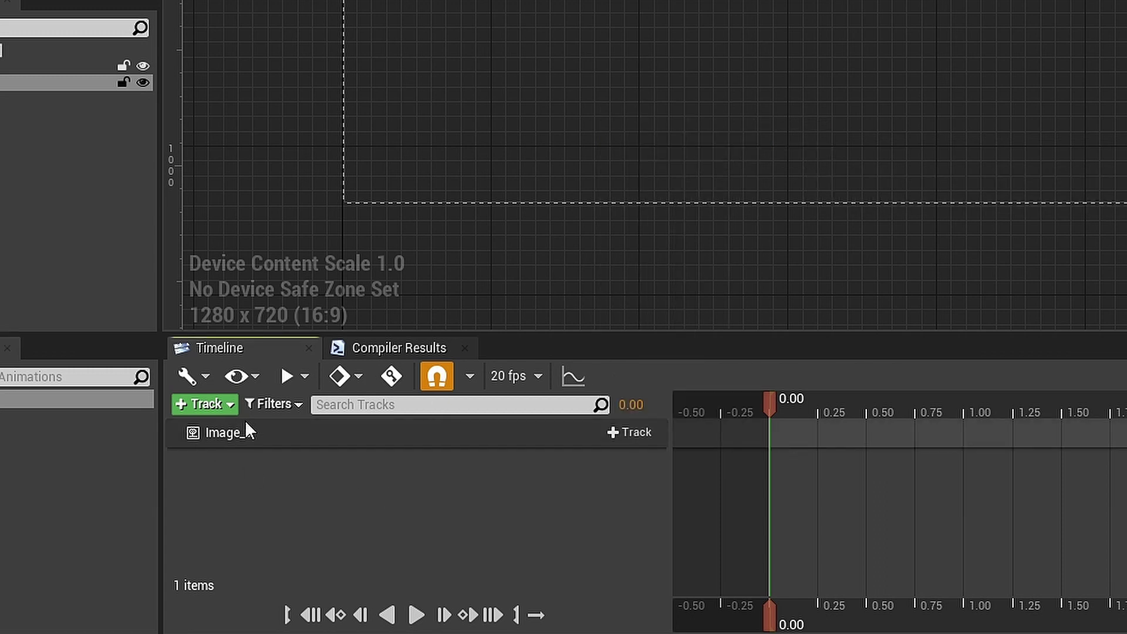
click(225, 430)
key(Delete)
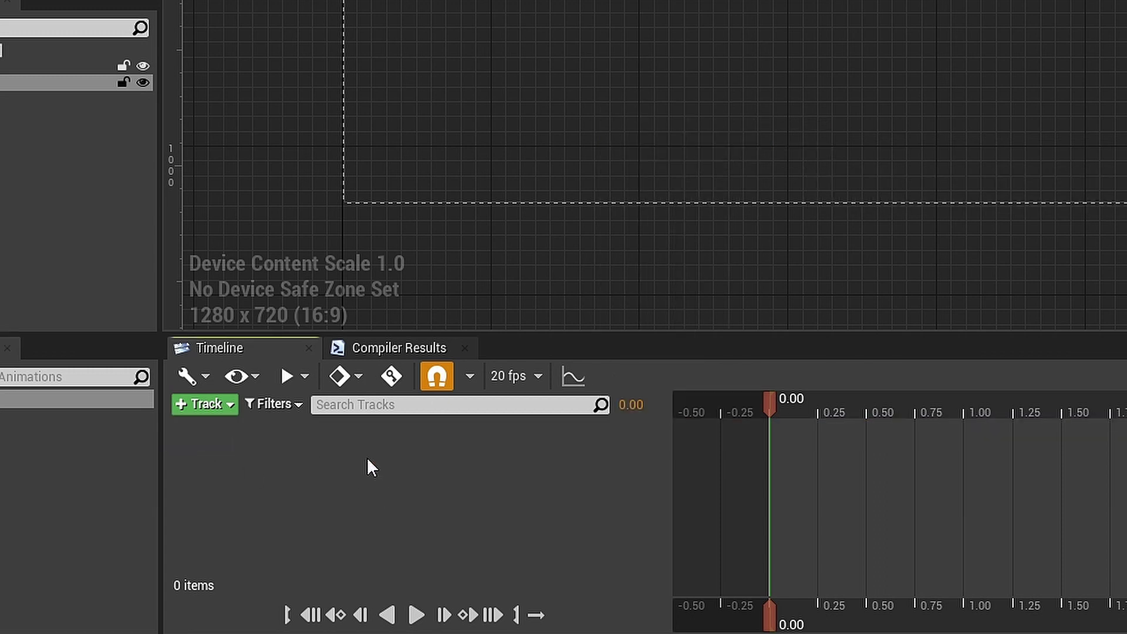
click(204, 403)
mouse_move(247, 547)
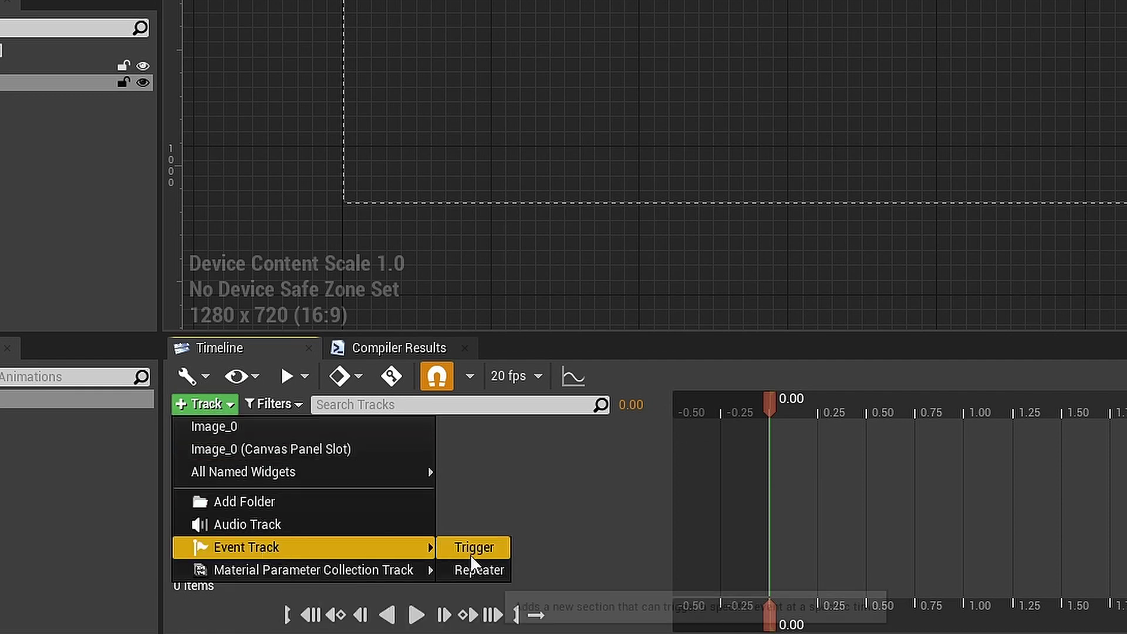
click(473, 546)
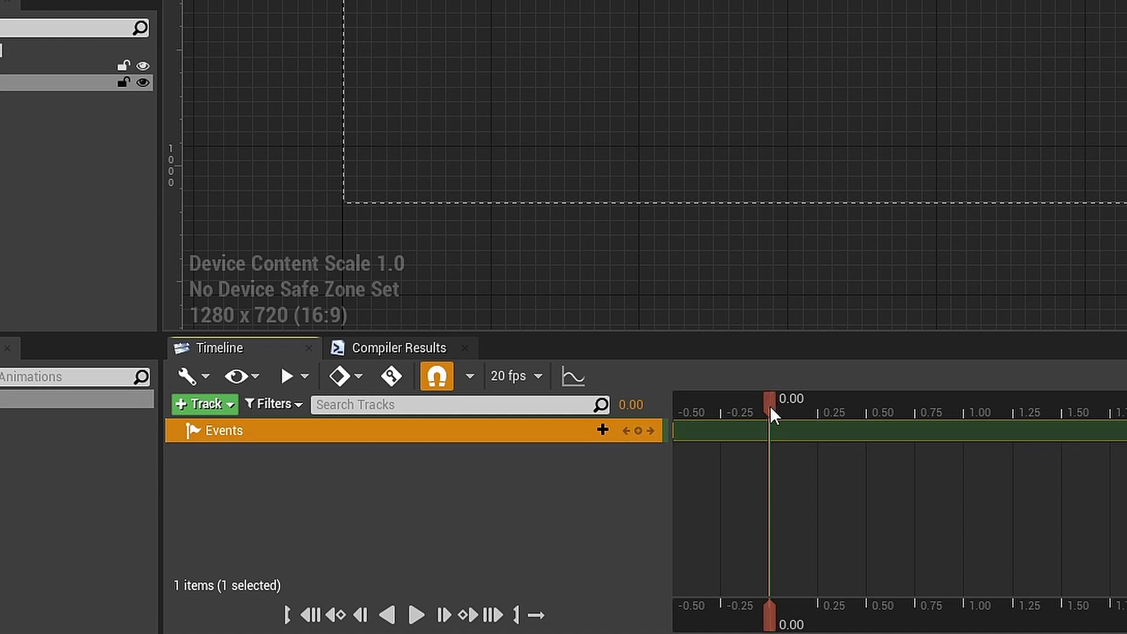
- Scrub the playhead to 0.85 seconds and place an event key on the Events track
drag(770, 405, 935, 405)
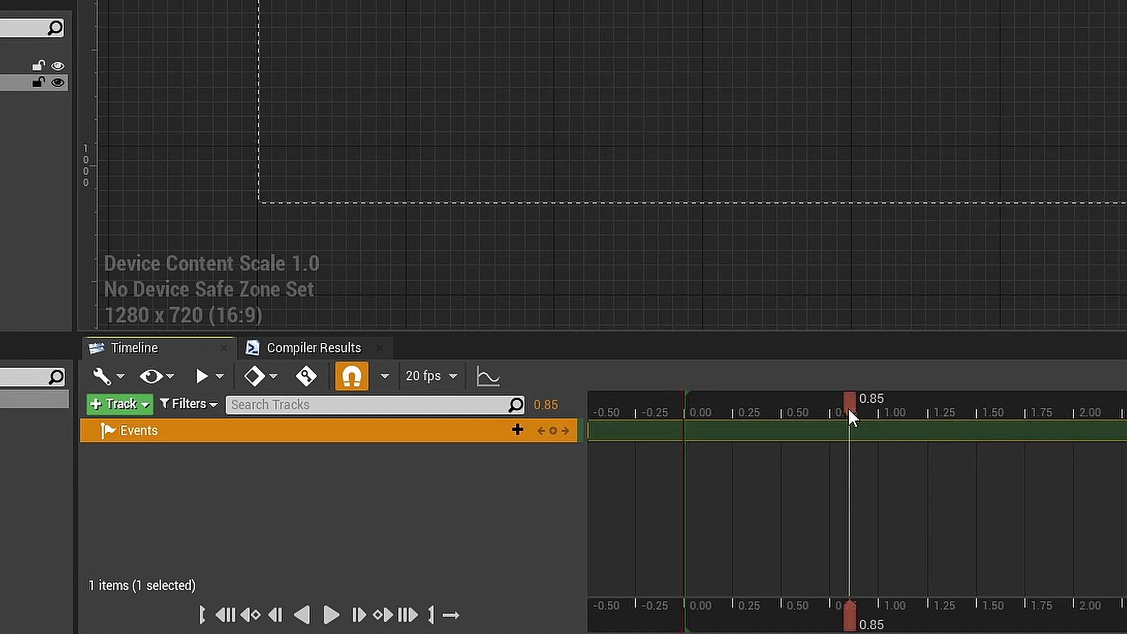
drag(848, 408, 767, 417)
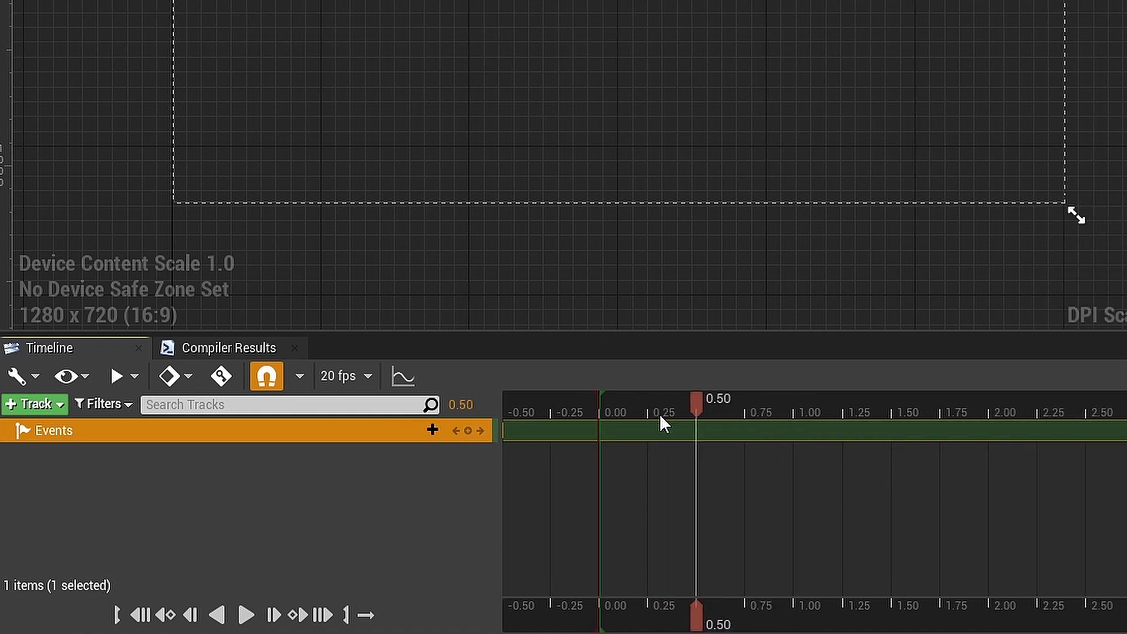
click(764, 409)
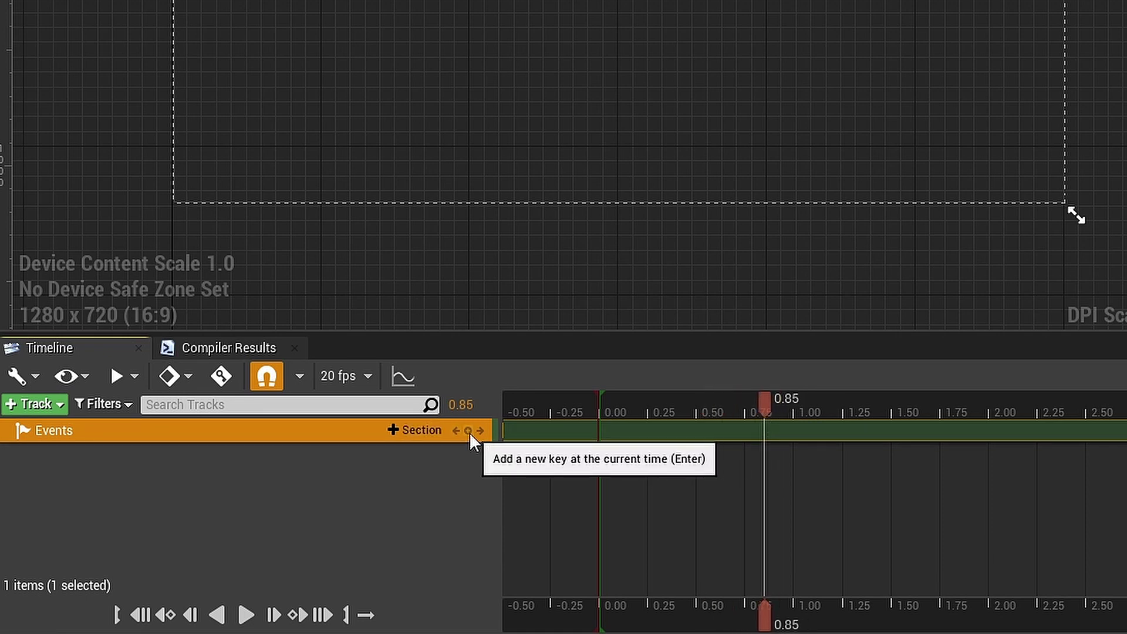
click(467, 429)
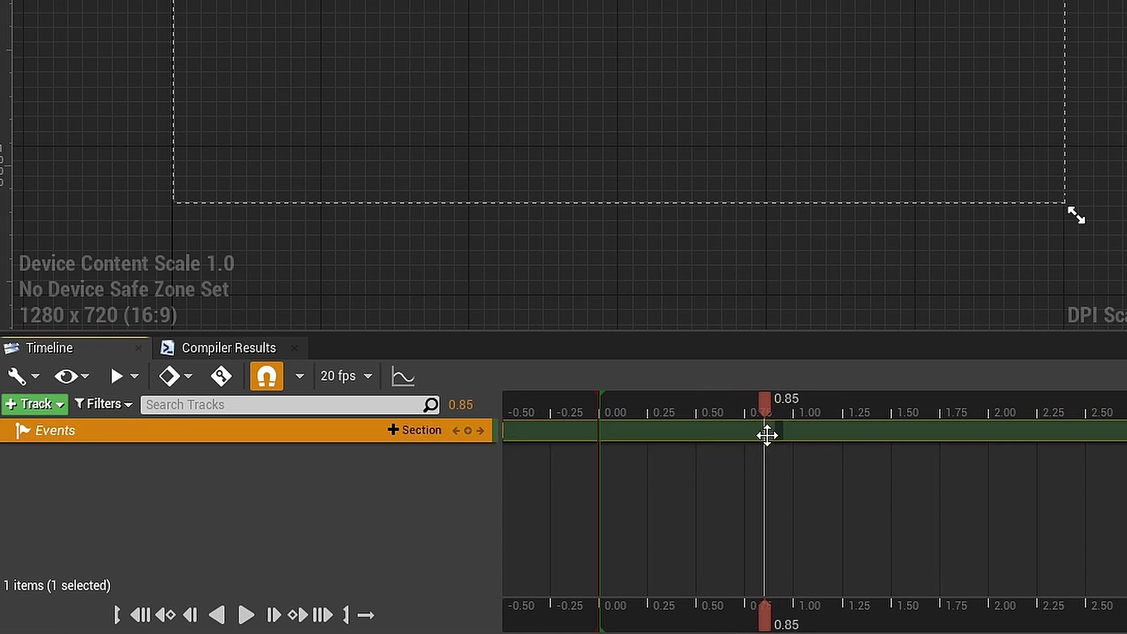
- Browse the event key's Quick Bind options under This Sequence > Widget
right_click(762, 433)
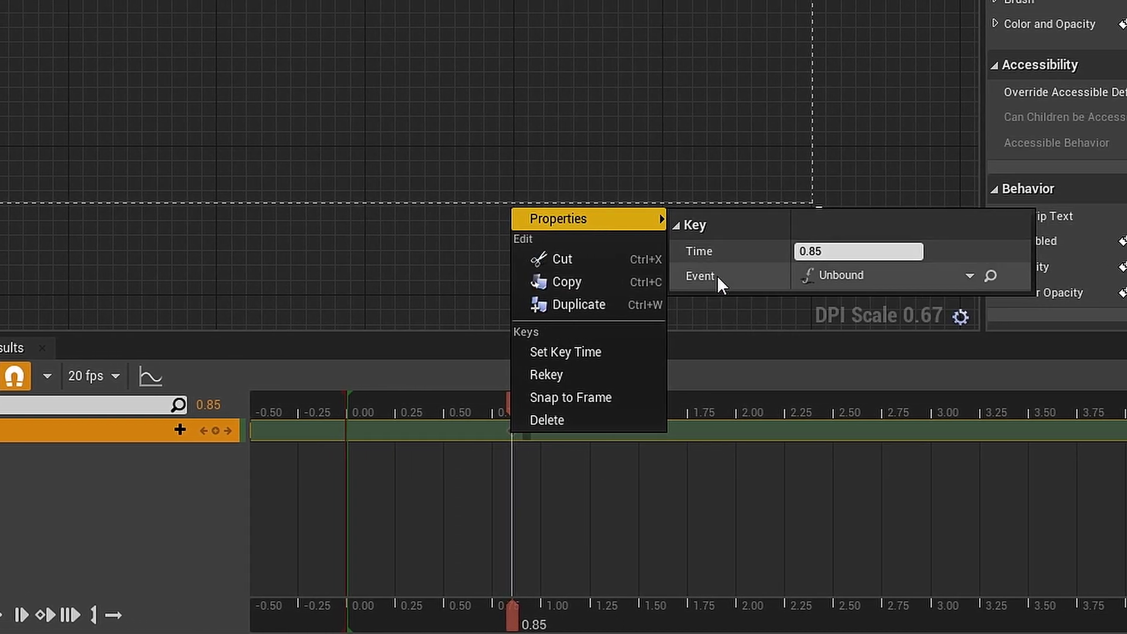
click(973, 275)
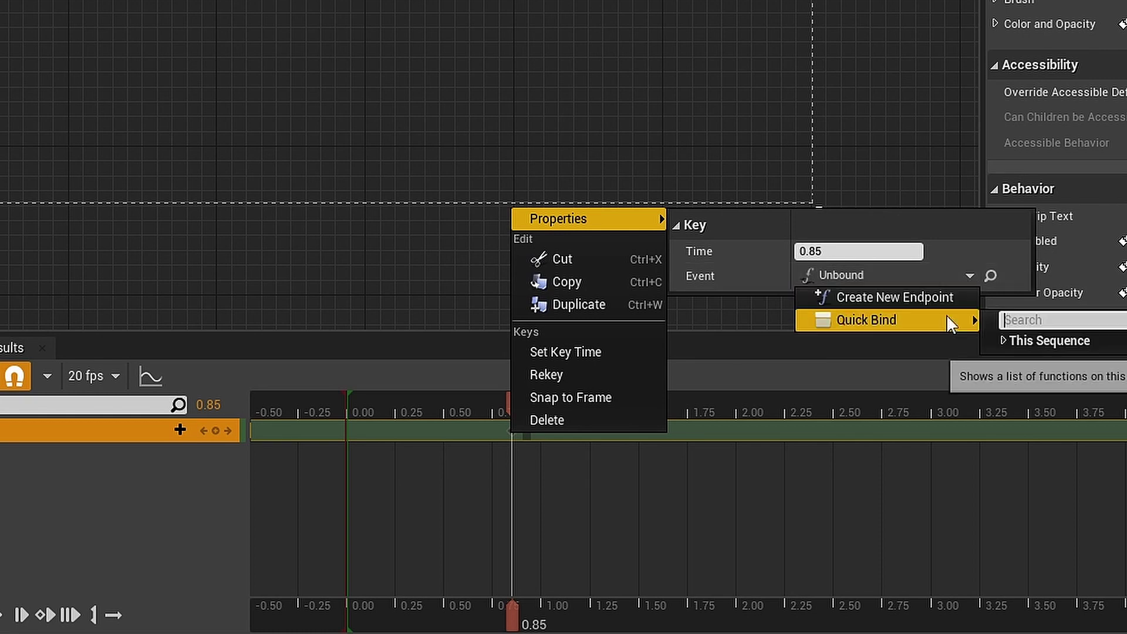
mouse_move(643, 320)
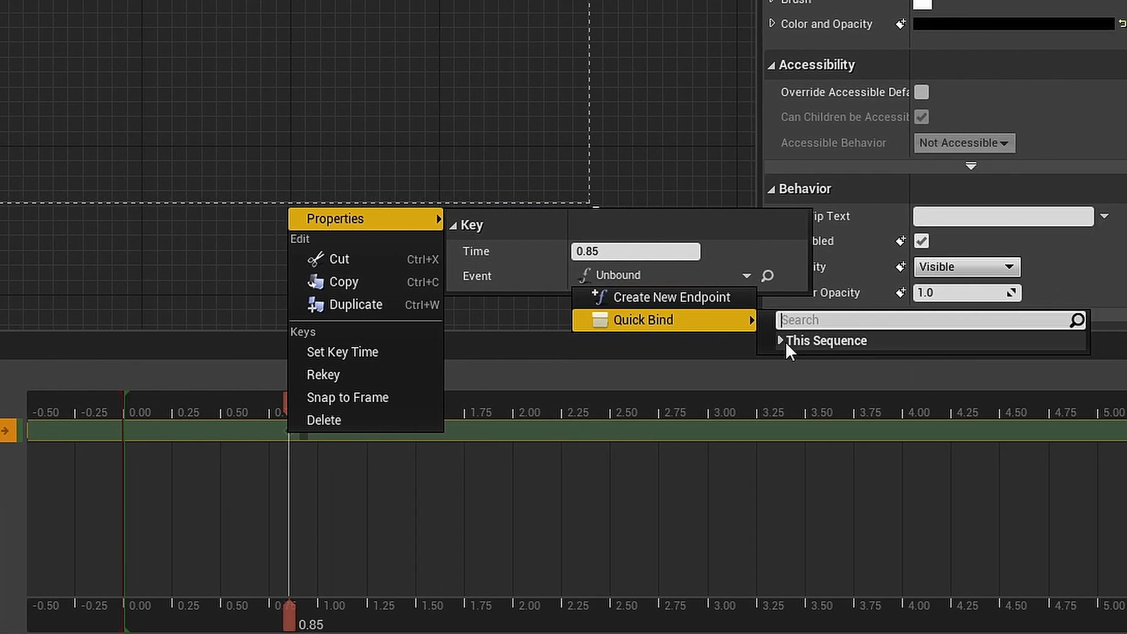
click(782, 341)
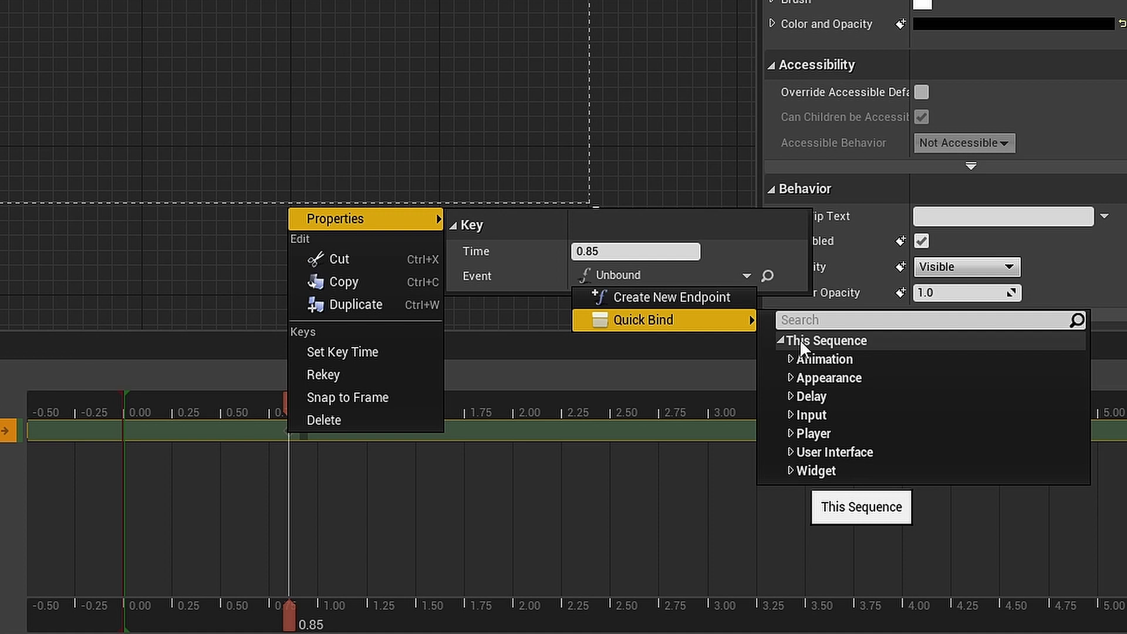
click(787, 468)
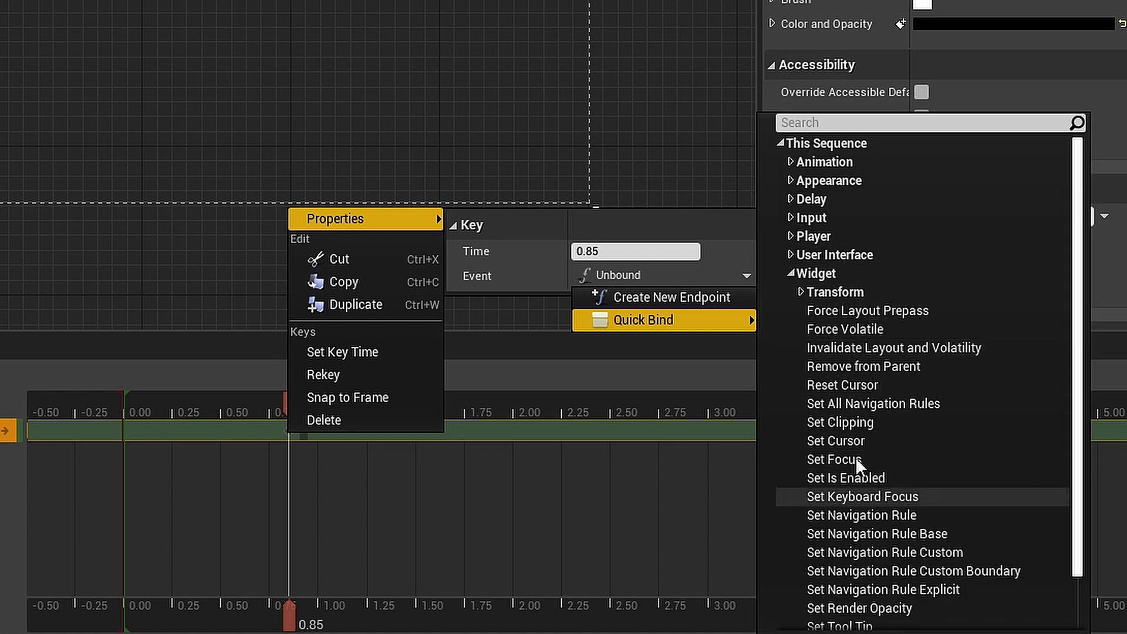
scroll(852, 467, down, 1)
scroll(855, 494, down, 1)
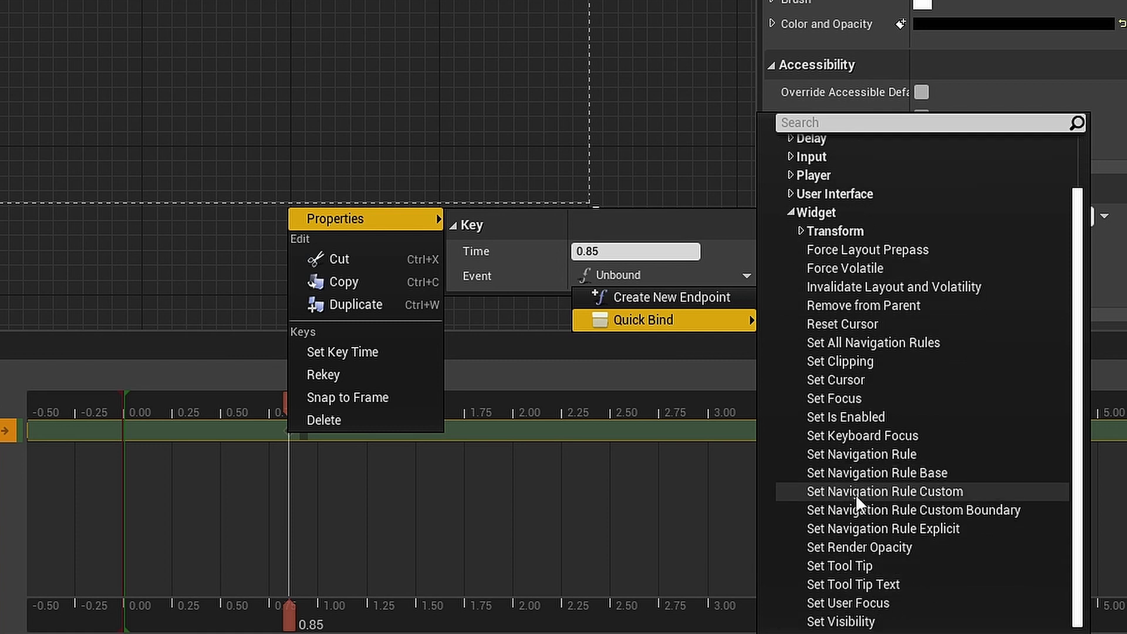
scroll(859, 478, up, 2)
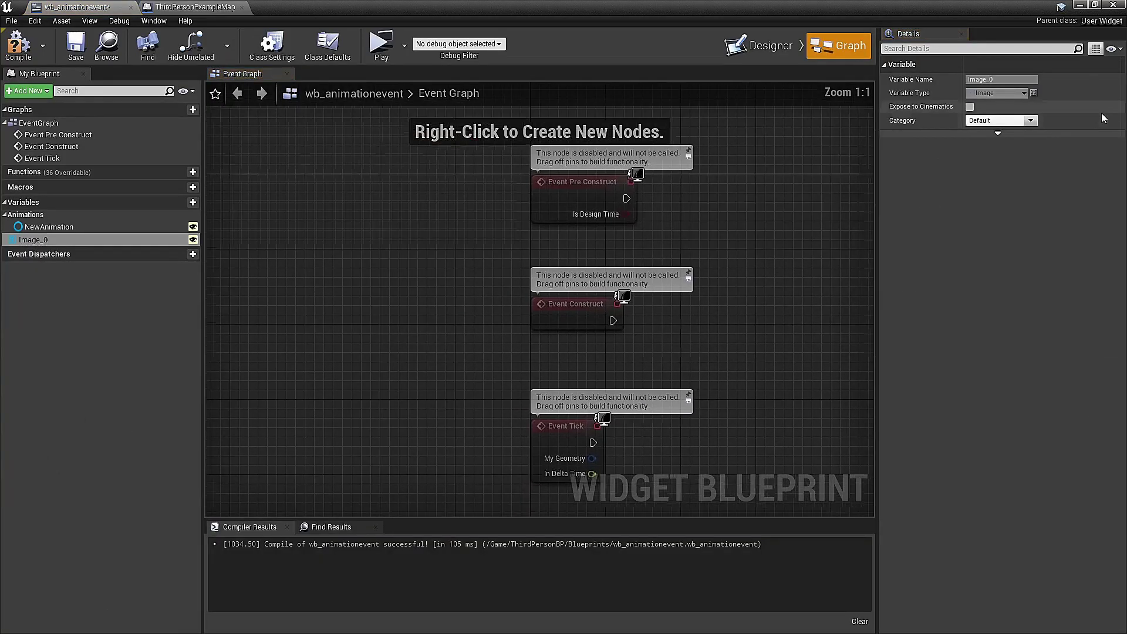
- Delete the default Pre Construct, Construct and Tick event nodes
right_drag(497, 294, 426, 271)
drag(540, 368, 438, 463)
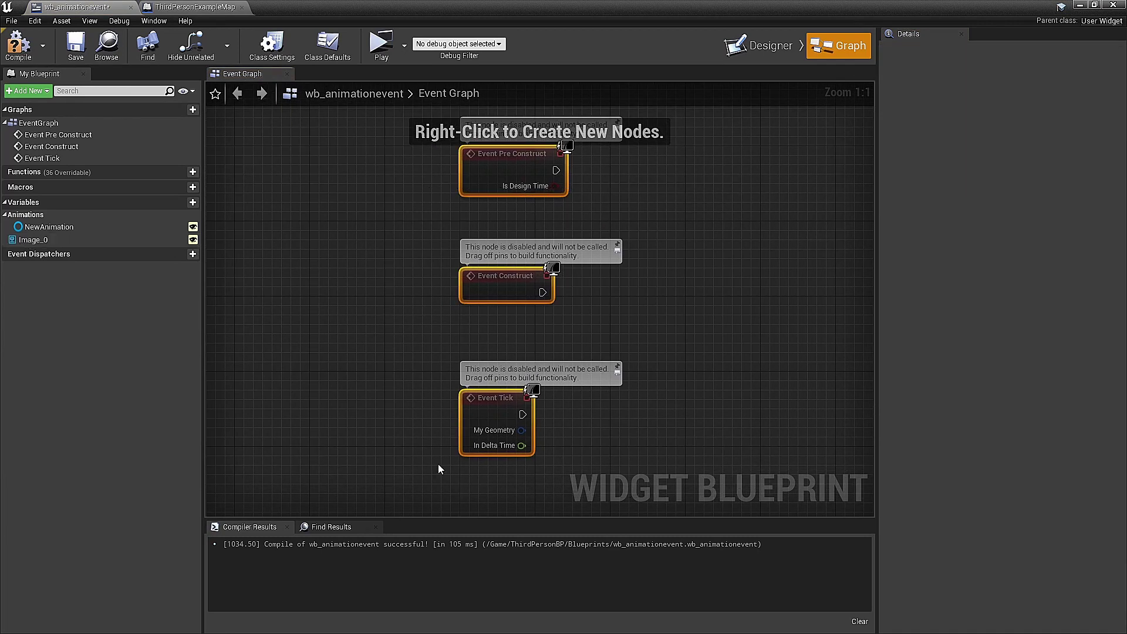
key(Delete)
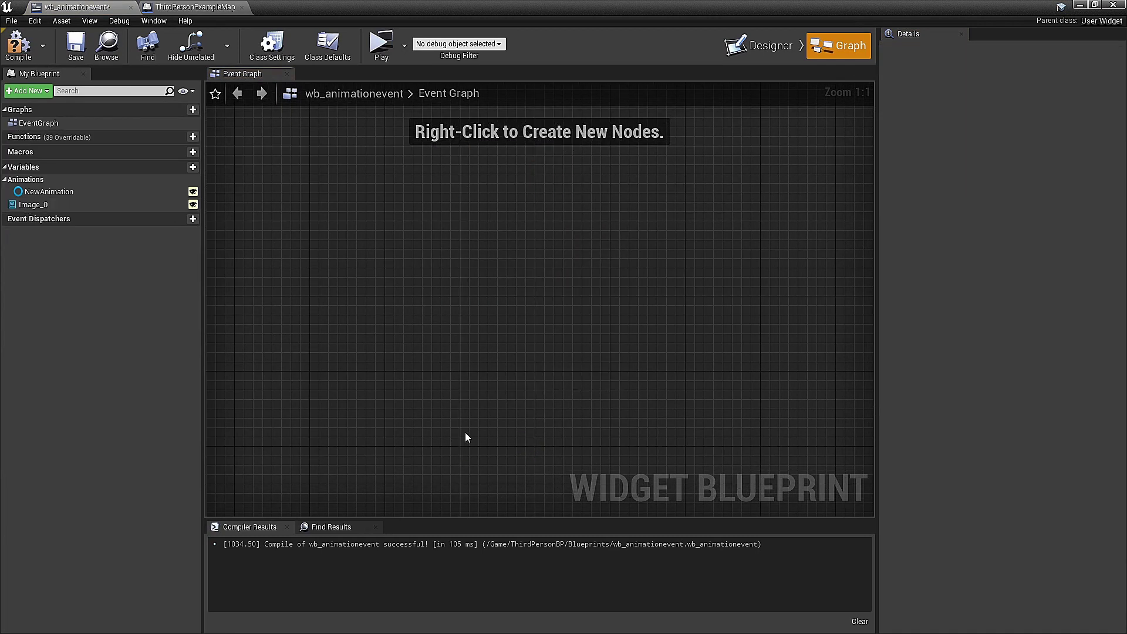
- Add a custom event named 'subscribe' to the empty event graph
right_drag(496, 281, 467, 277)
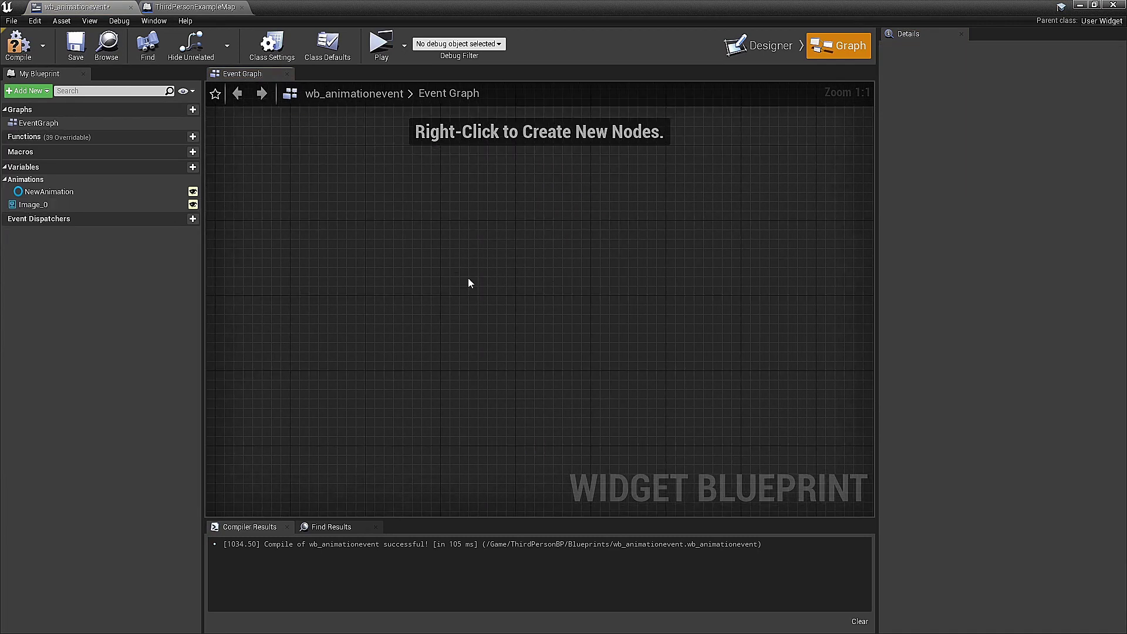
right_click(419, 217)
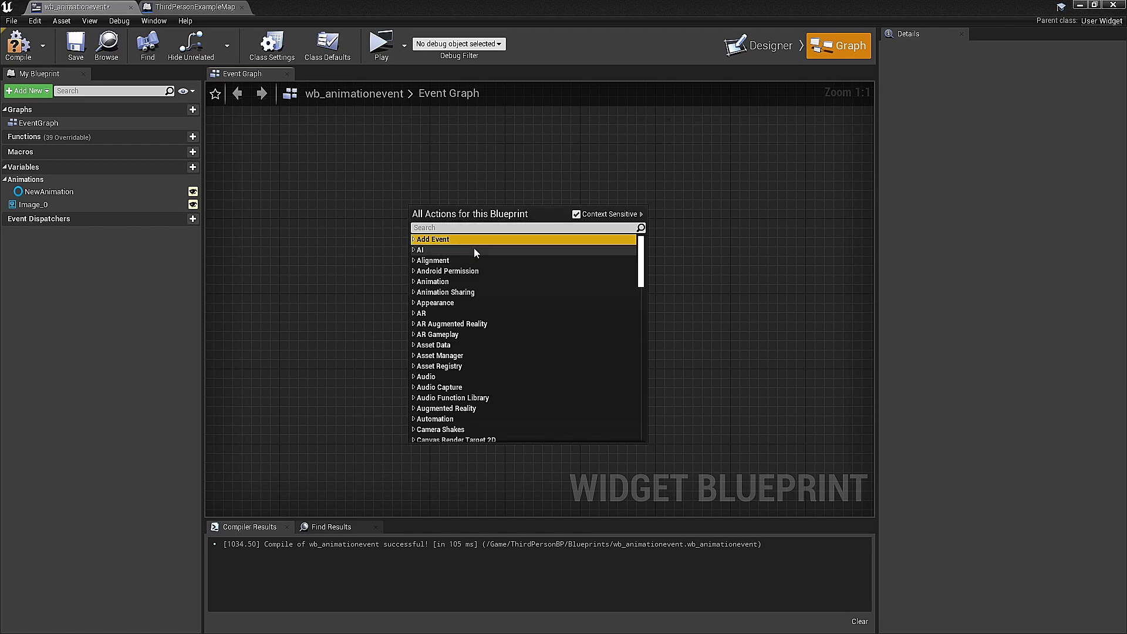
click(416, 240)
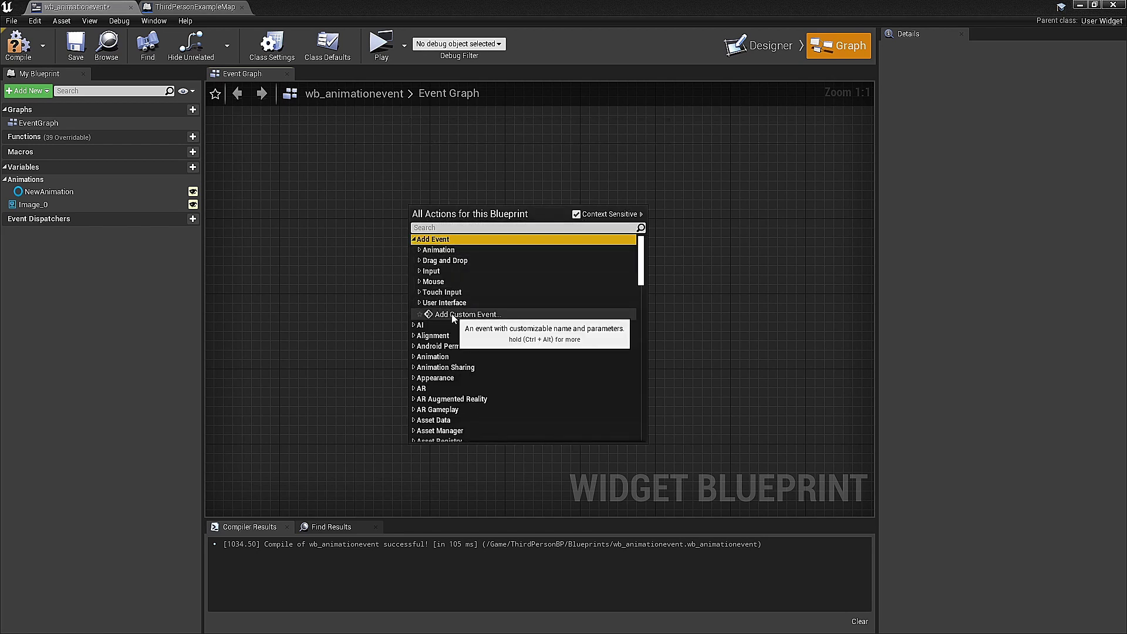
click(467, 312)
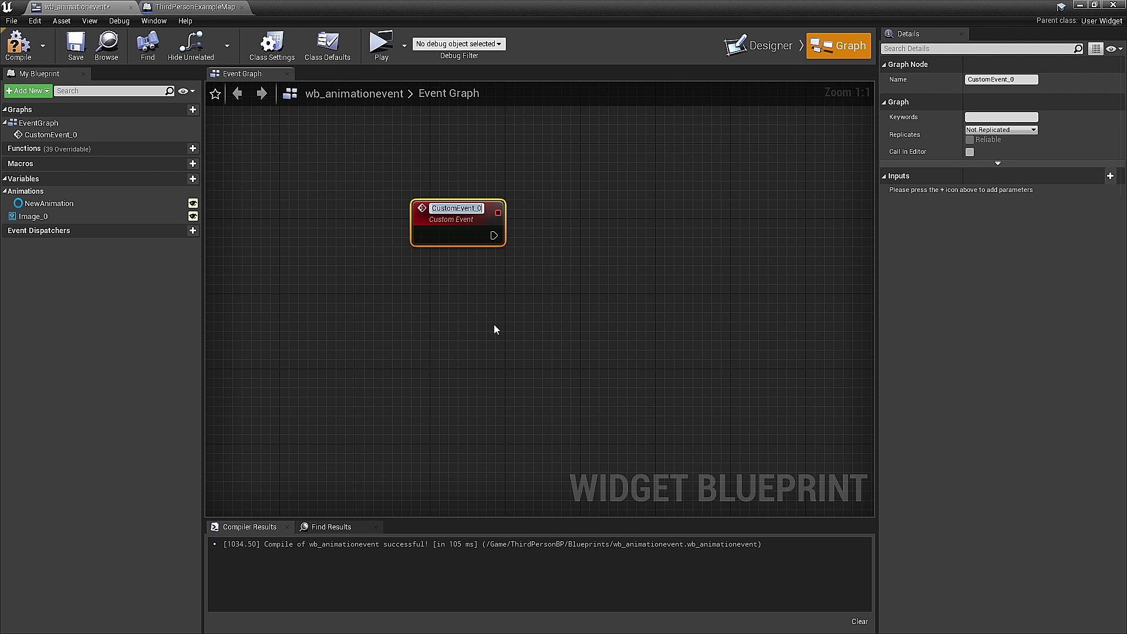
text(sub)
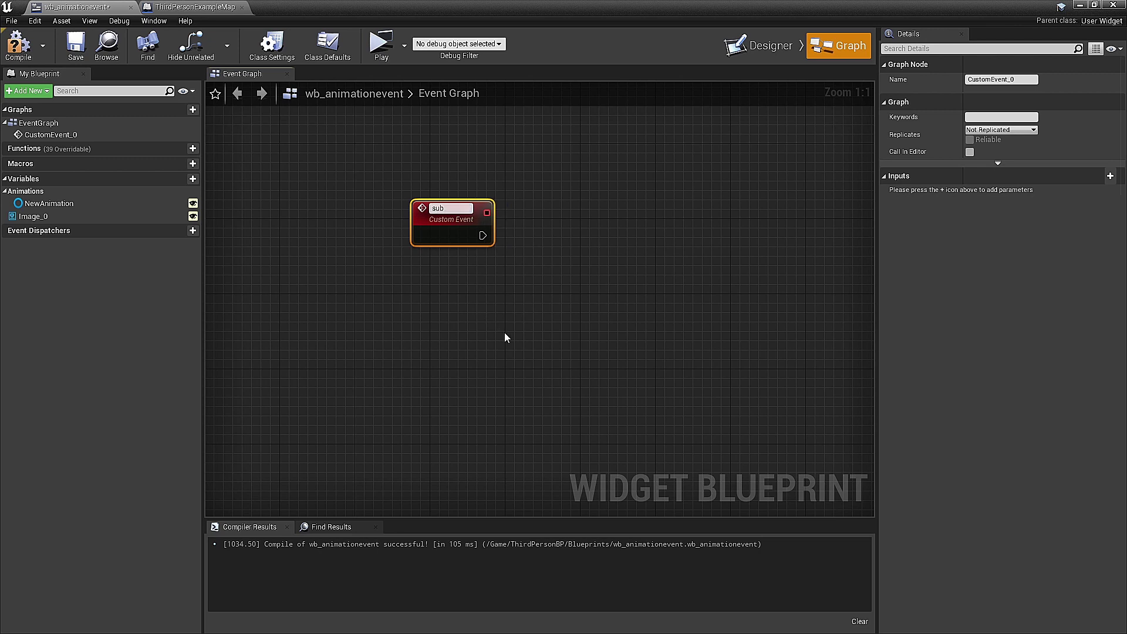
text(scribe)
key(Return)
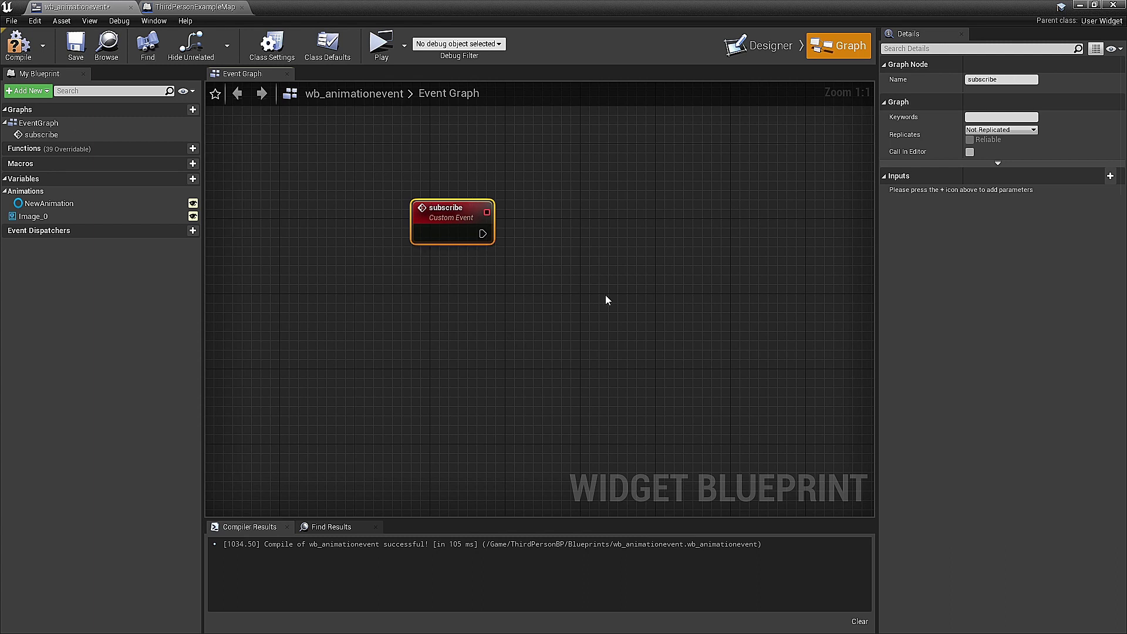
- Wire subscribe to a Print String saying 'please subscribe!', compile, and return to Designer
drag(483, 234, 590, 237)
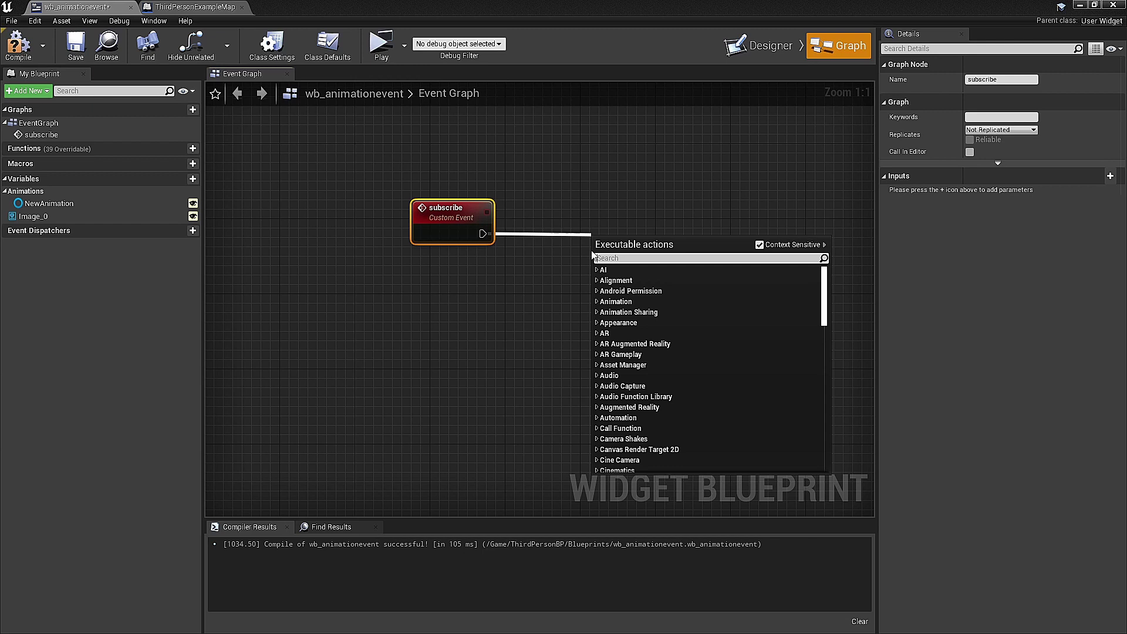
text(print)
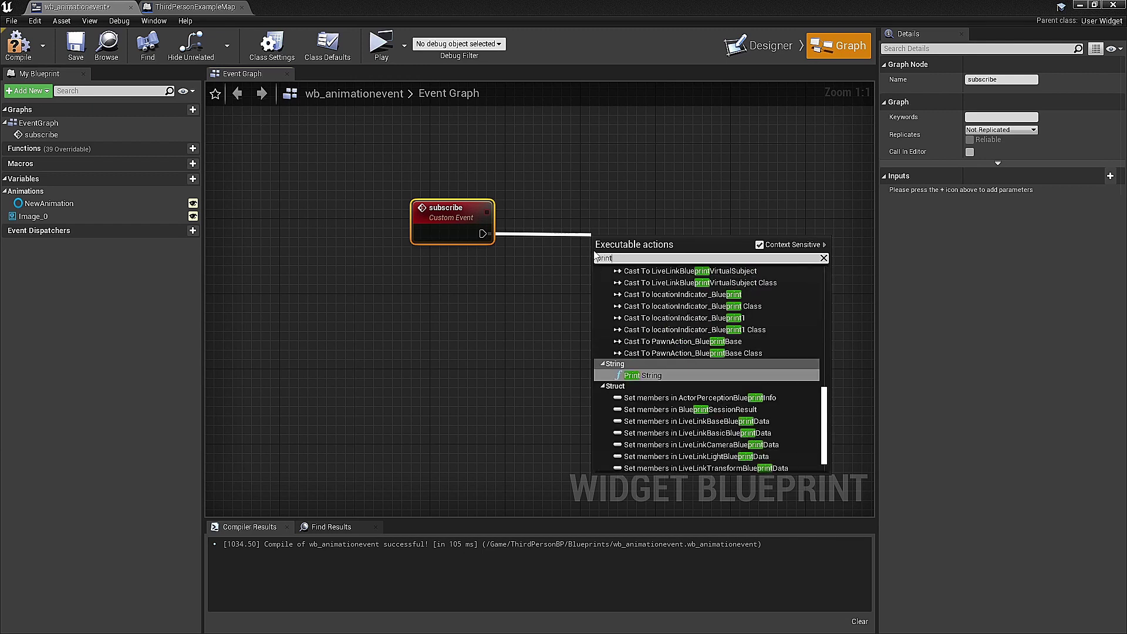
click(660, 374)
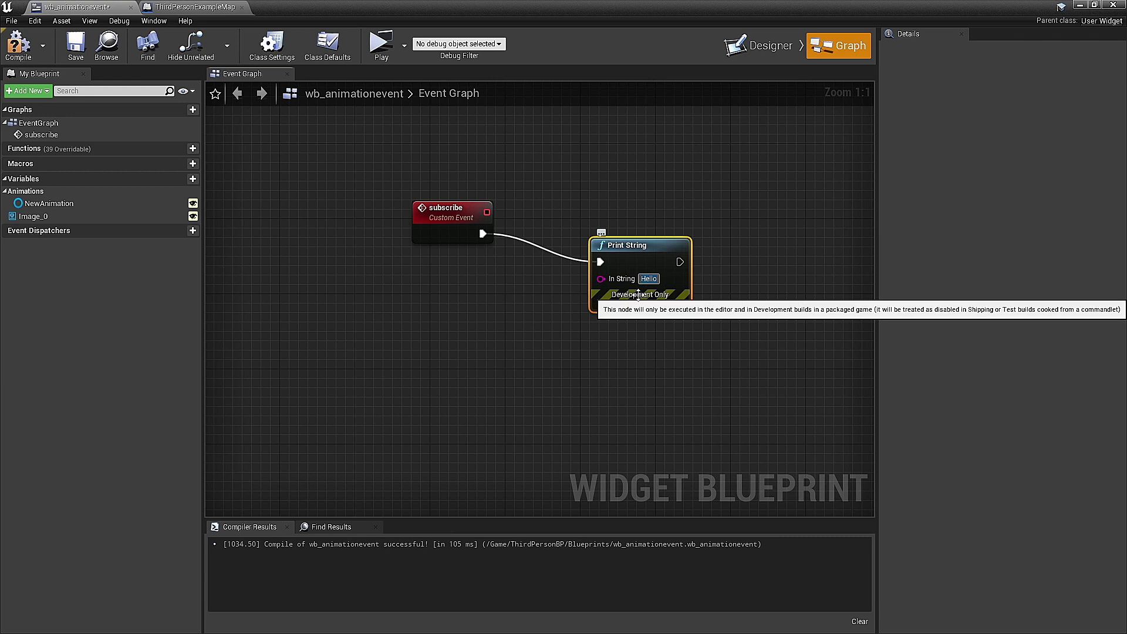
text(please s)
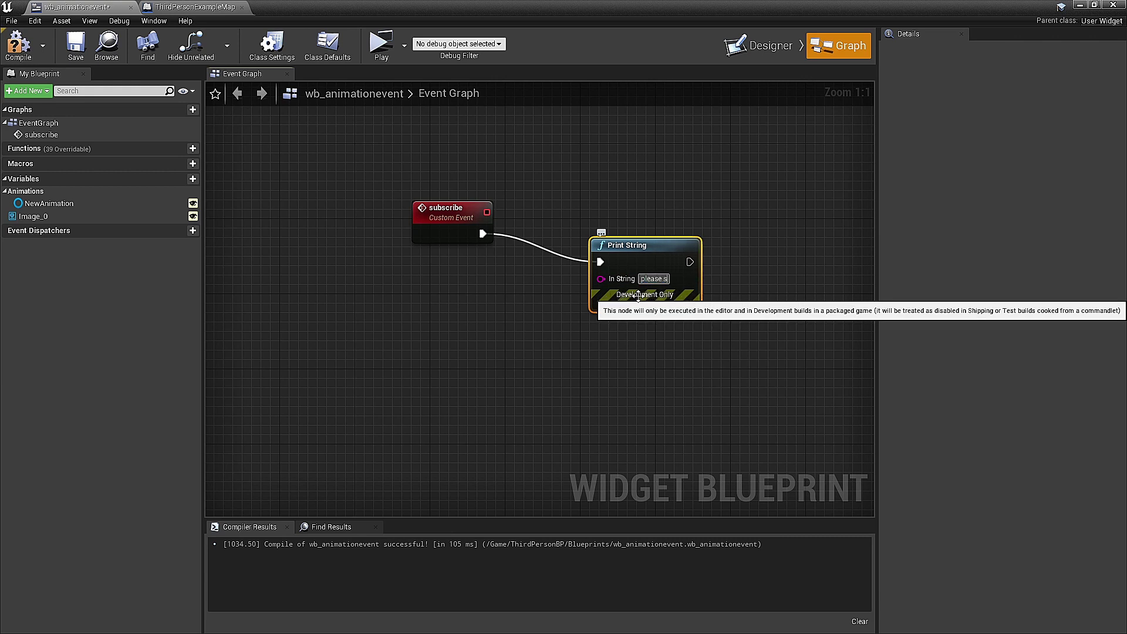
text(ubscribe)
key(Return)
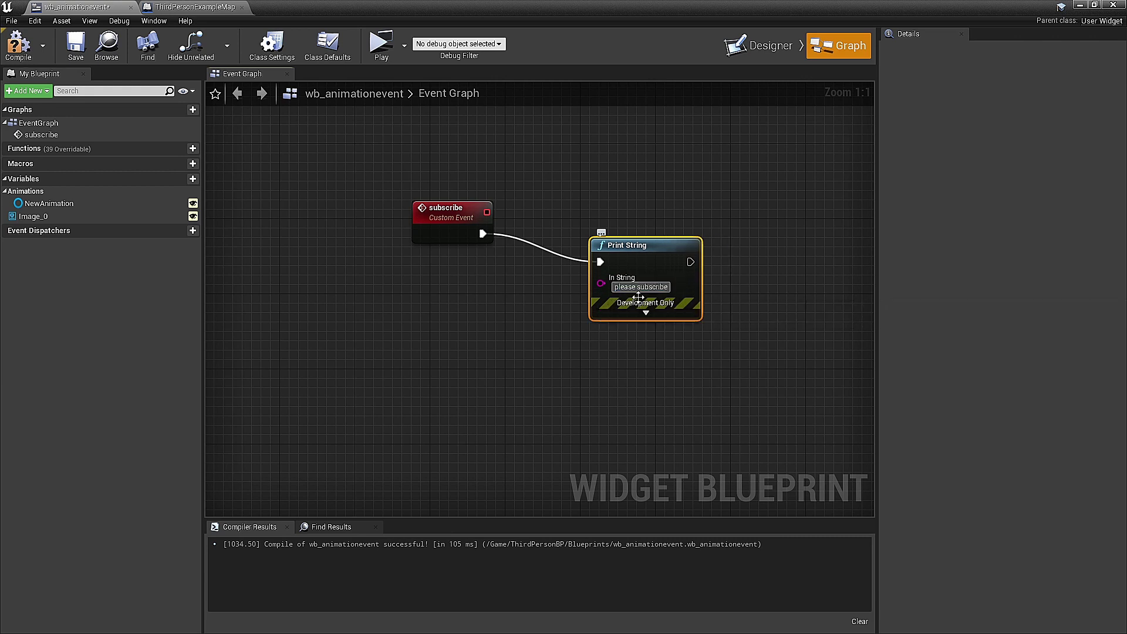
text(!)
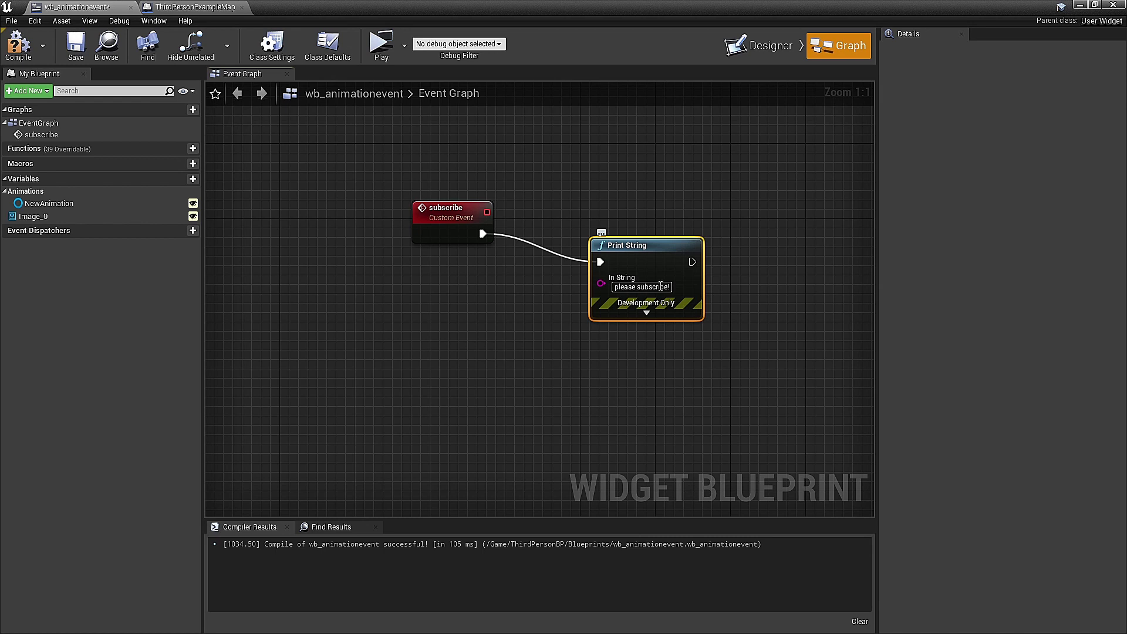
click(18, 44)
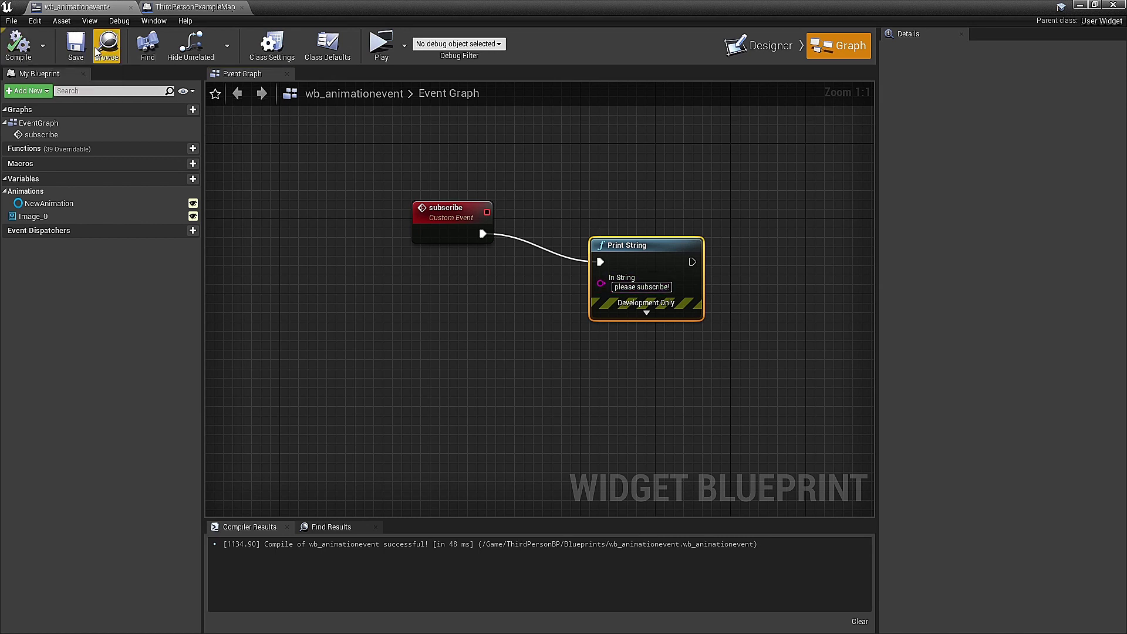
click(769, 46)
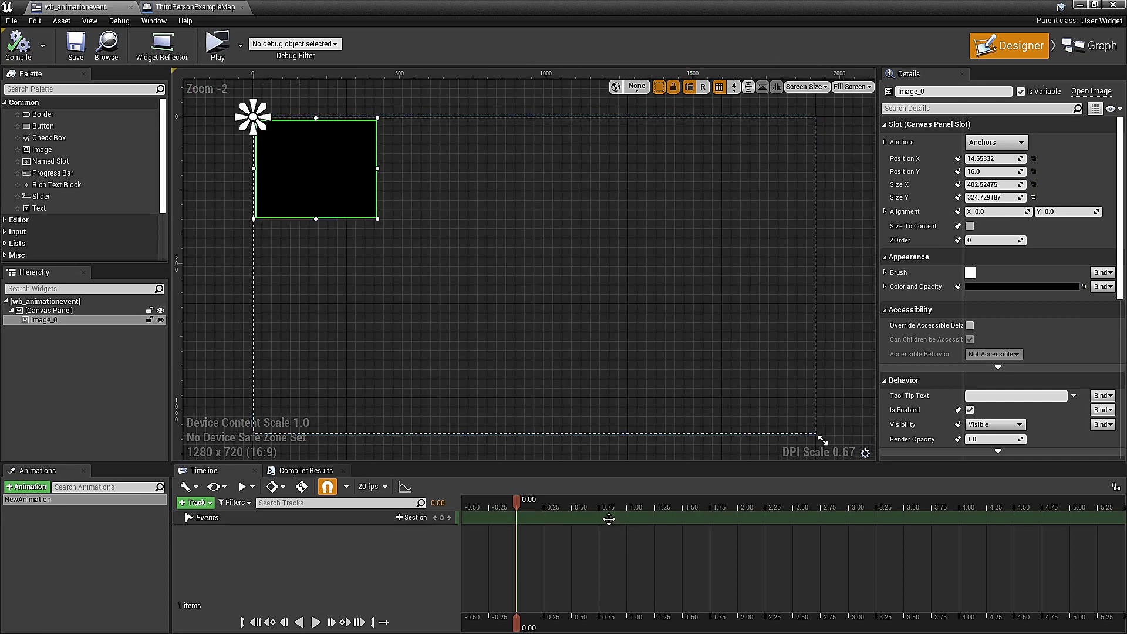
- Quick Bind the event key at 0.85 seconds to the subscribe event
click(619, 518)
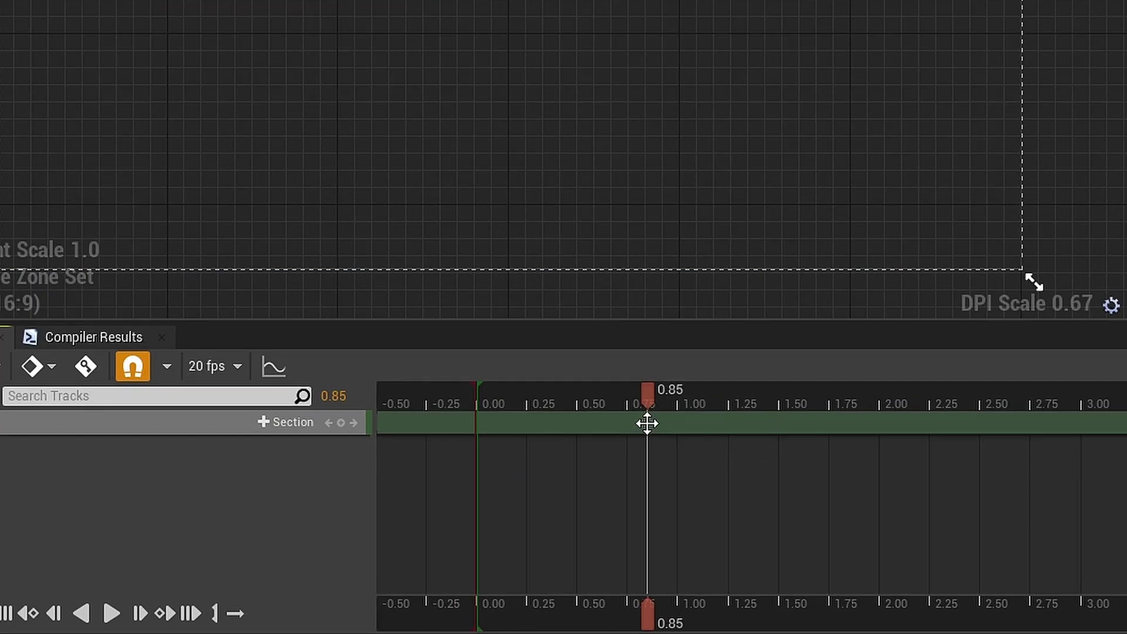
right_click(645, 426)
mouse_move(273, 204)
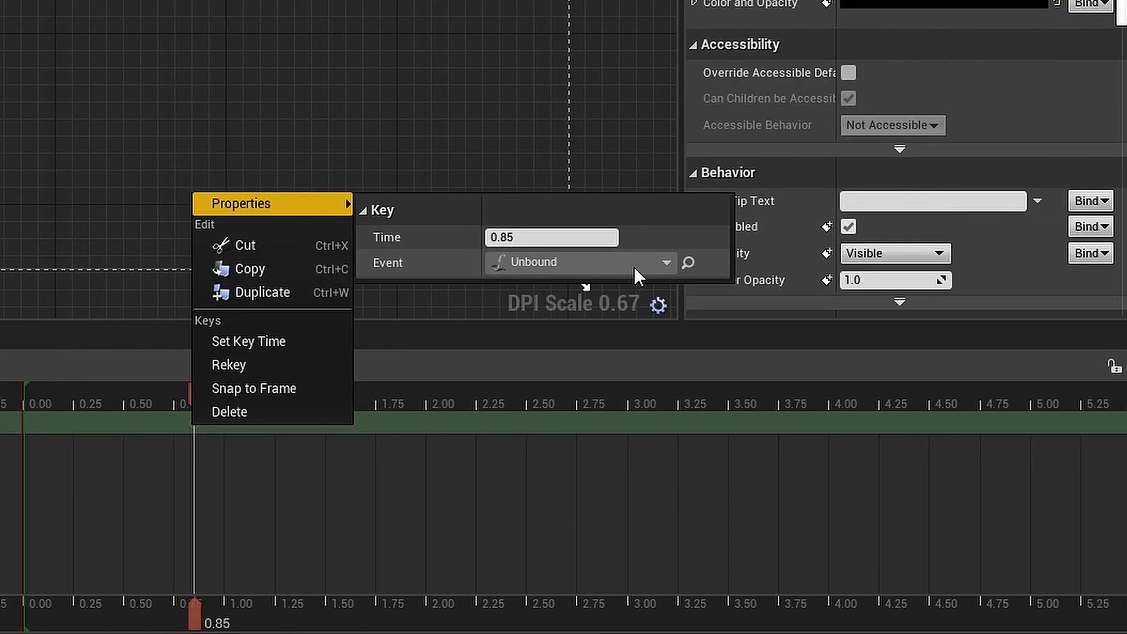
click(661, 262)
mouse_move(572, 309)
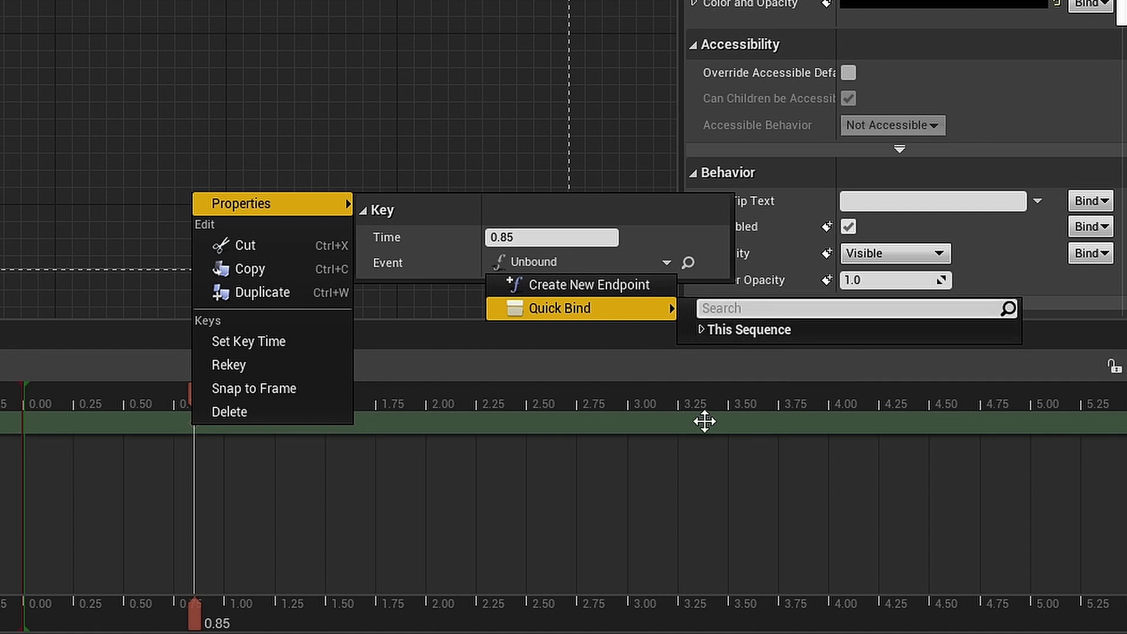
text(subscribe)
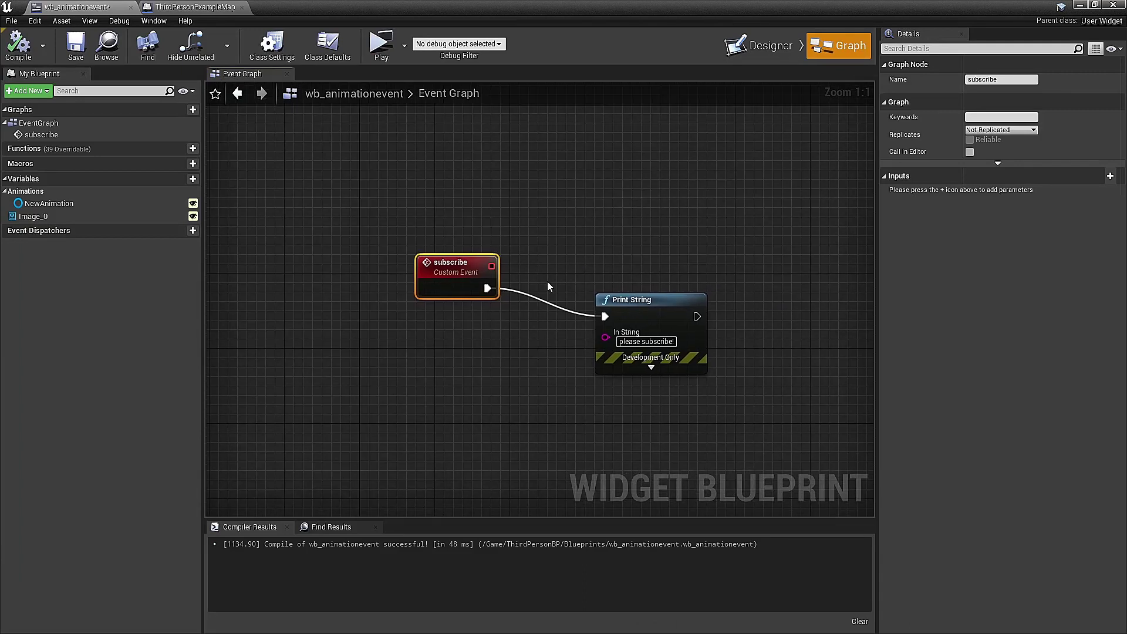
- Move the subscribe node closer to Print String, then test-play the level and close it
drag(467, 267, 542, 314)
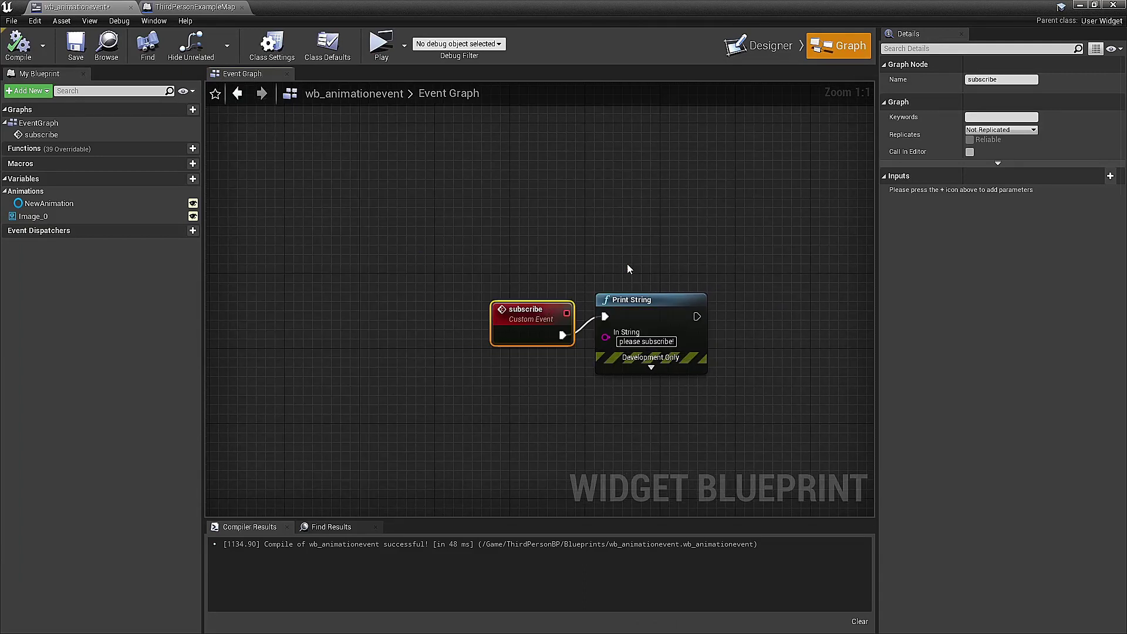
click(382, 46)
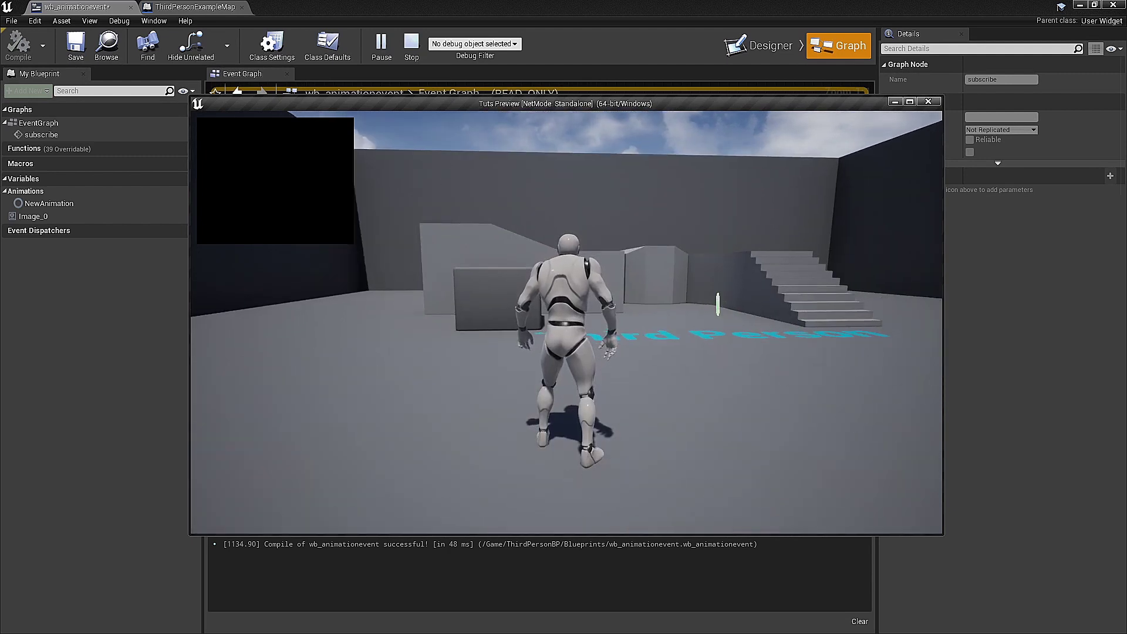
key(Escape)
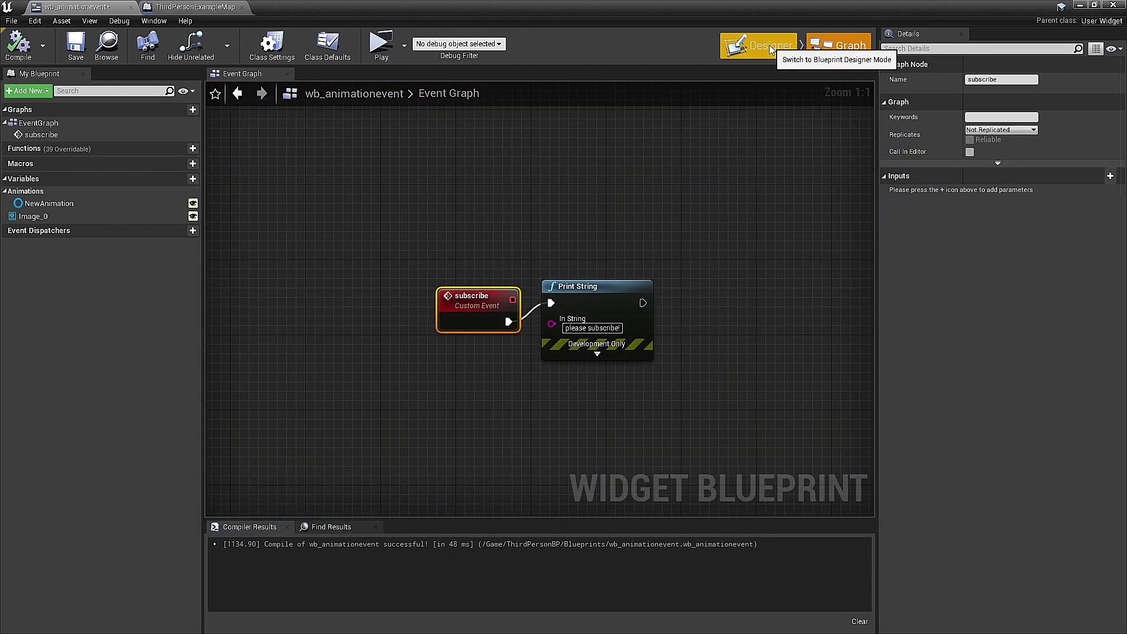
- In Designer, set the animation's playback end time to 1.00
click(769, 46)
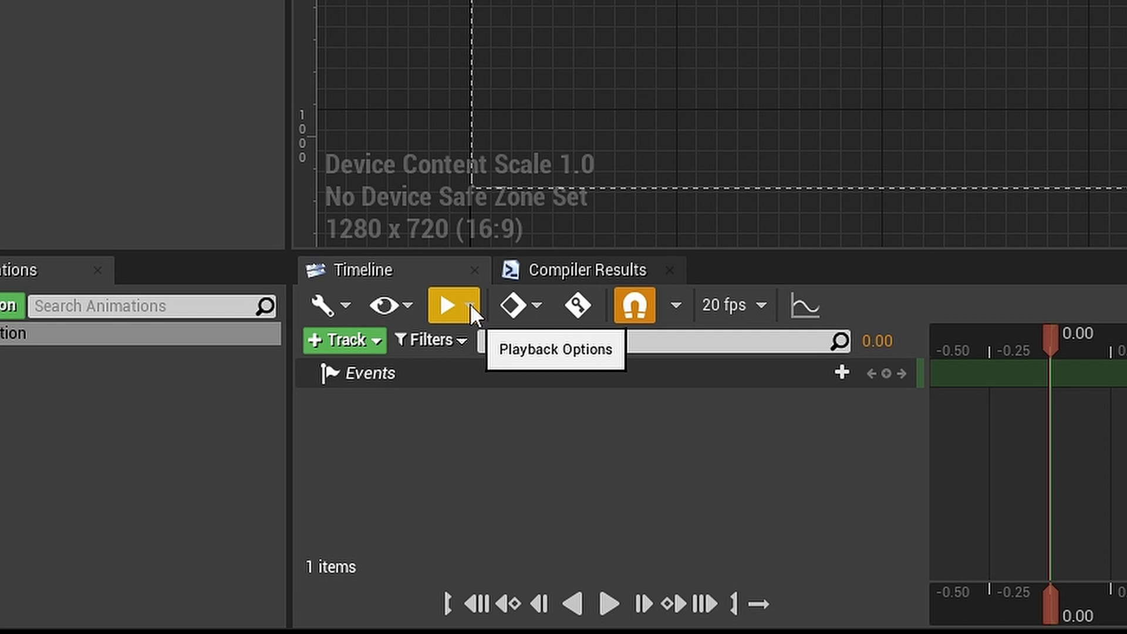
click(468, 304)
mouse_move(508, 199)
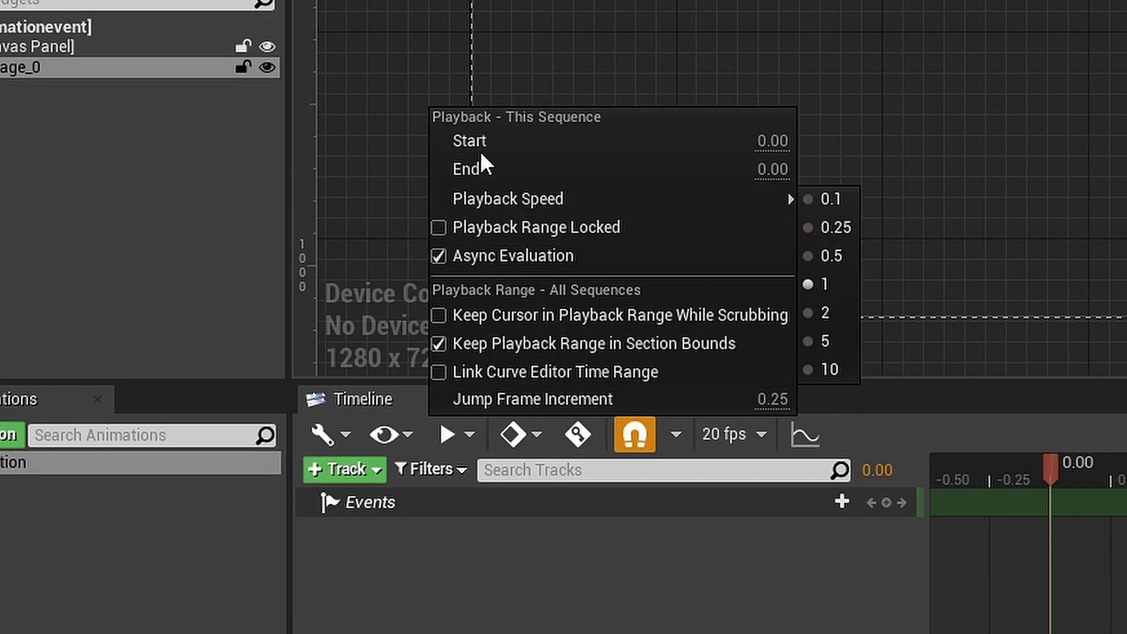
click(767, 169)
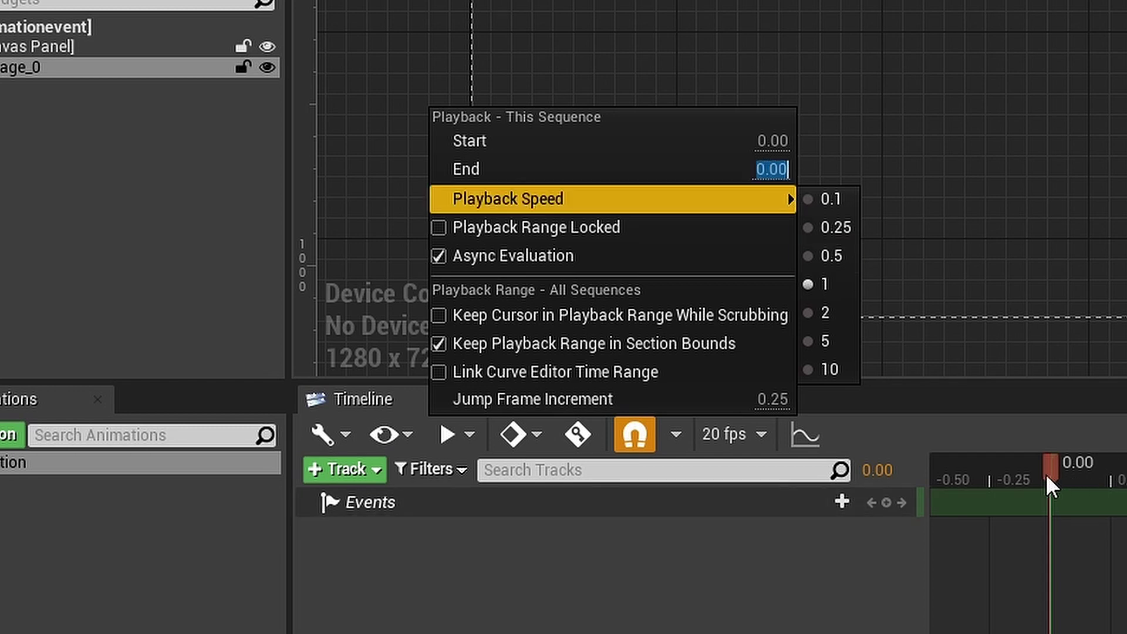
click(1049, 478)
mouse_move(785, 391)
mouse_down()
mouse_move(835, 405)
mouse_move(725, 394)
mouse_move(929, 398)
mouse_move(912, 399)
mouse_up()
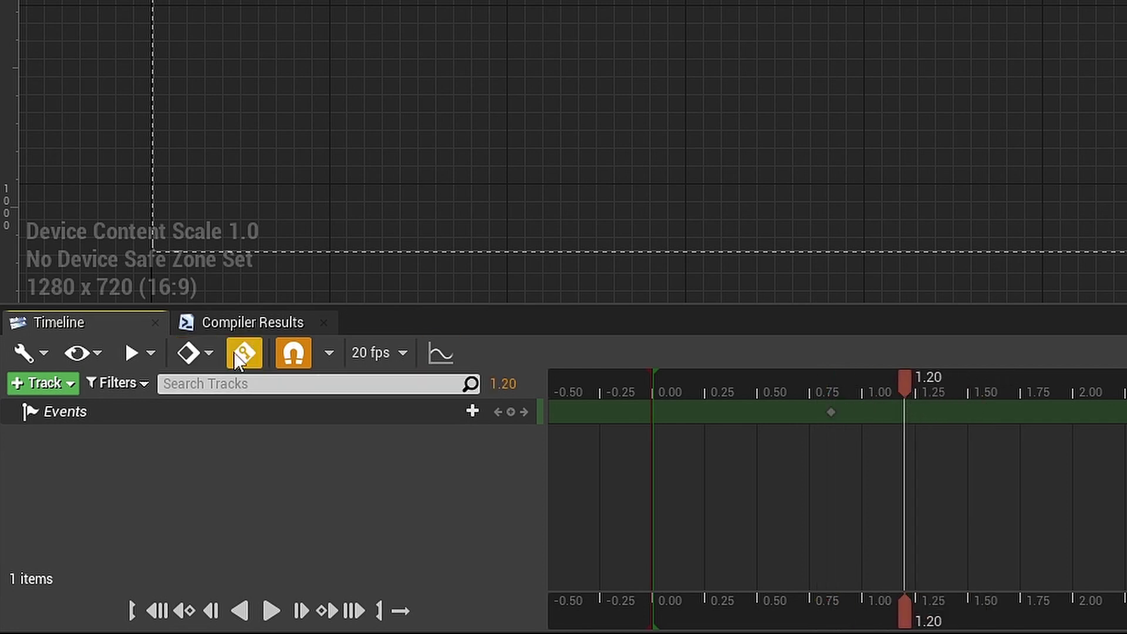
click(145, 353)
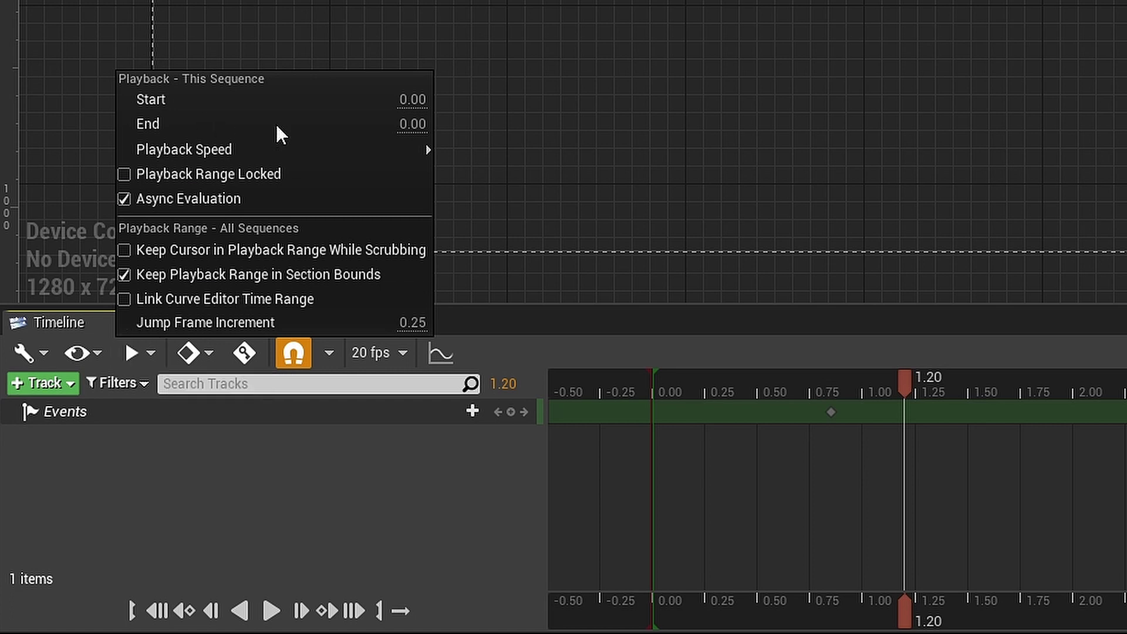
mouse_move(185, 151)
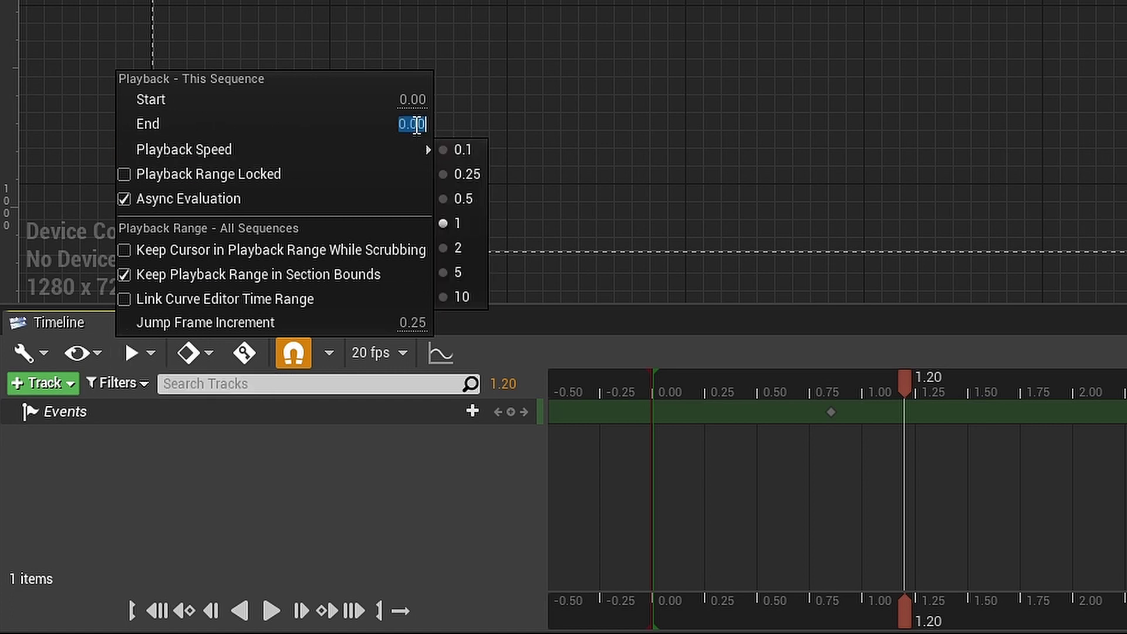
text(1)
key(Return)
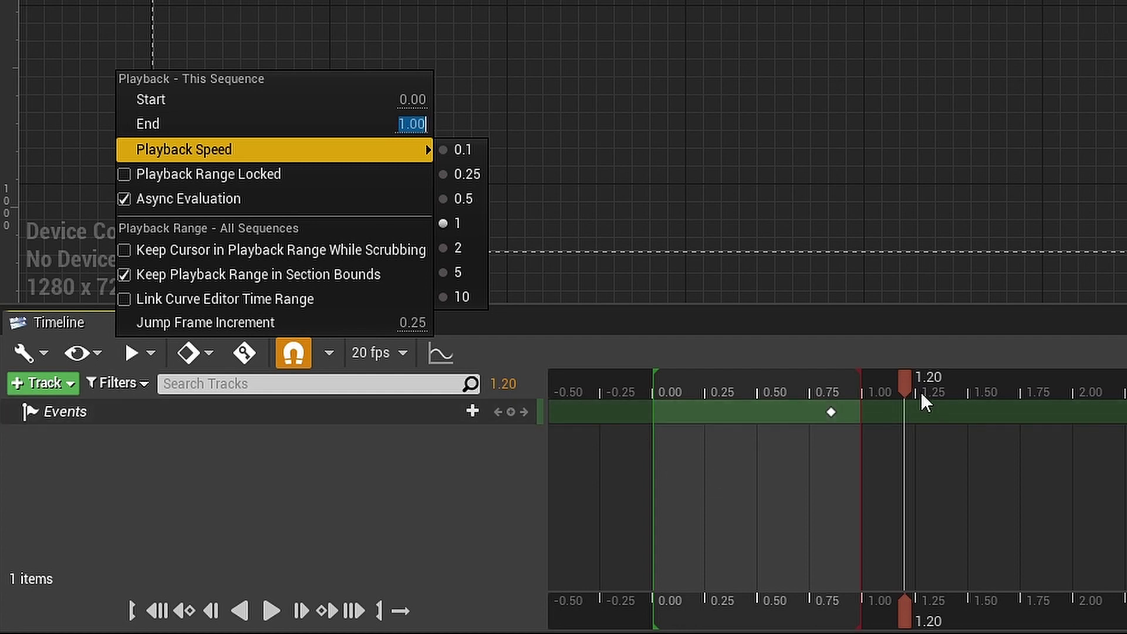
- Scrub through the animation, then run a game preview and close it
mouse_move(905, 379)
mouse_down()
mouse_move(647, 370)
mouse_move(883, 366)
mouse_move(710, 377)
mouse_move(720, 378)
mouse_up()
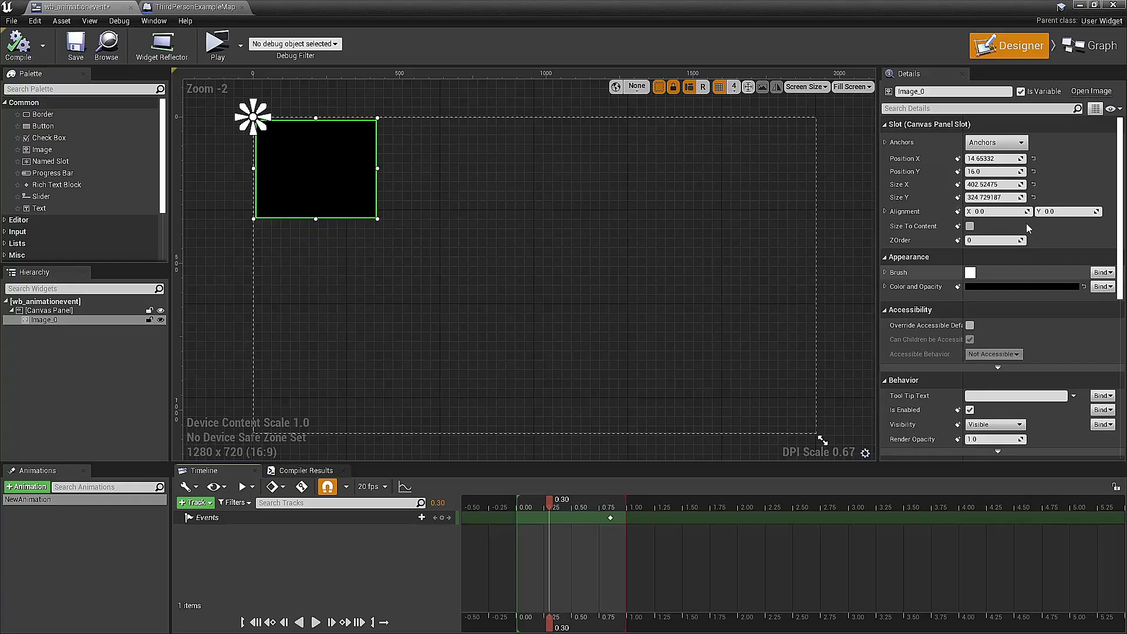
click(218, 53)
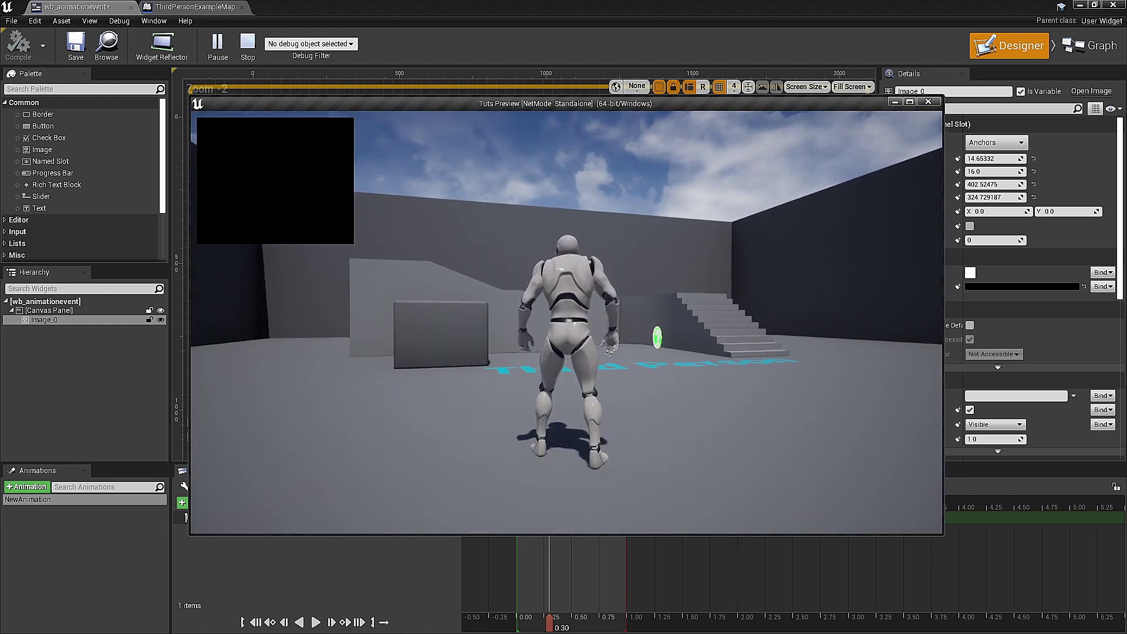
key(Escape)
- Drop a NewAnimation getter into the Event Graph and feed it into a new Play Animation node
click(1093, 46)
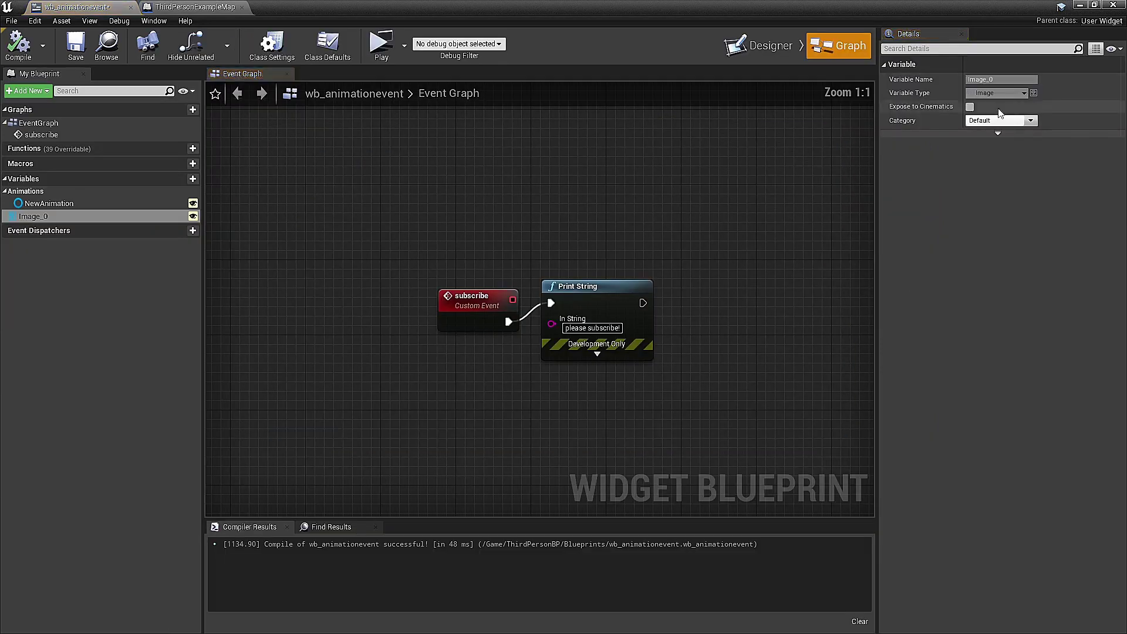
right_drag(578, 283, 580, 253)
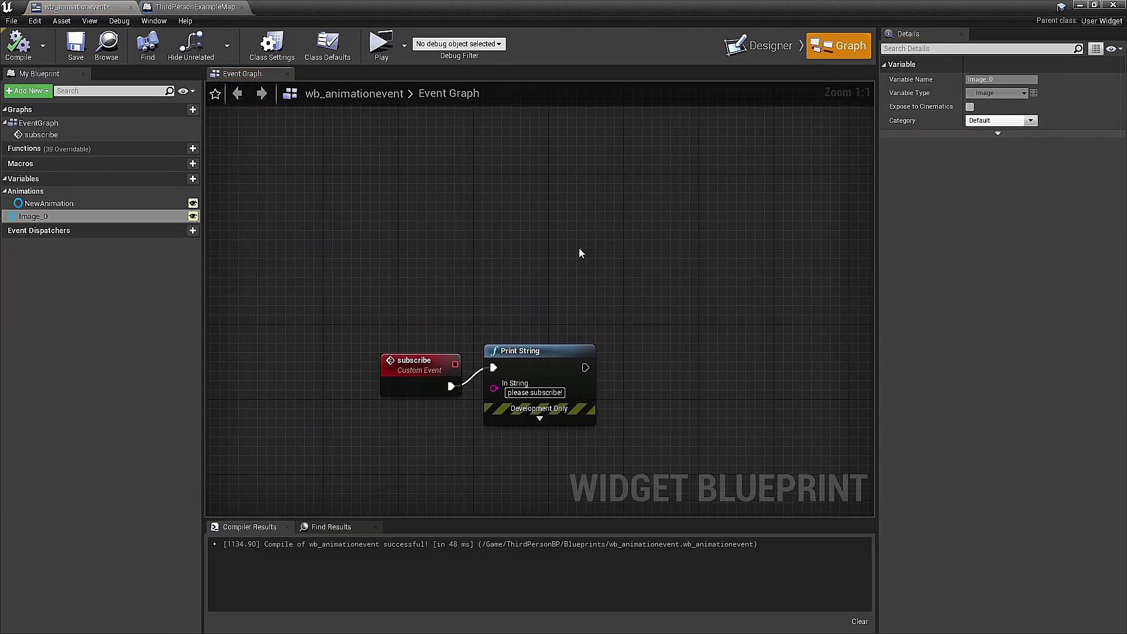
click(53, 203)
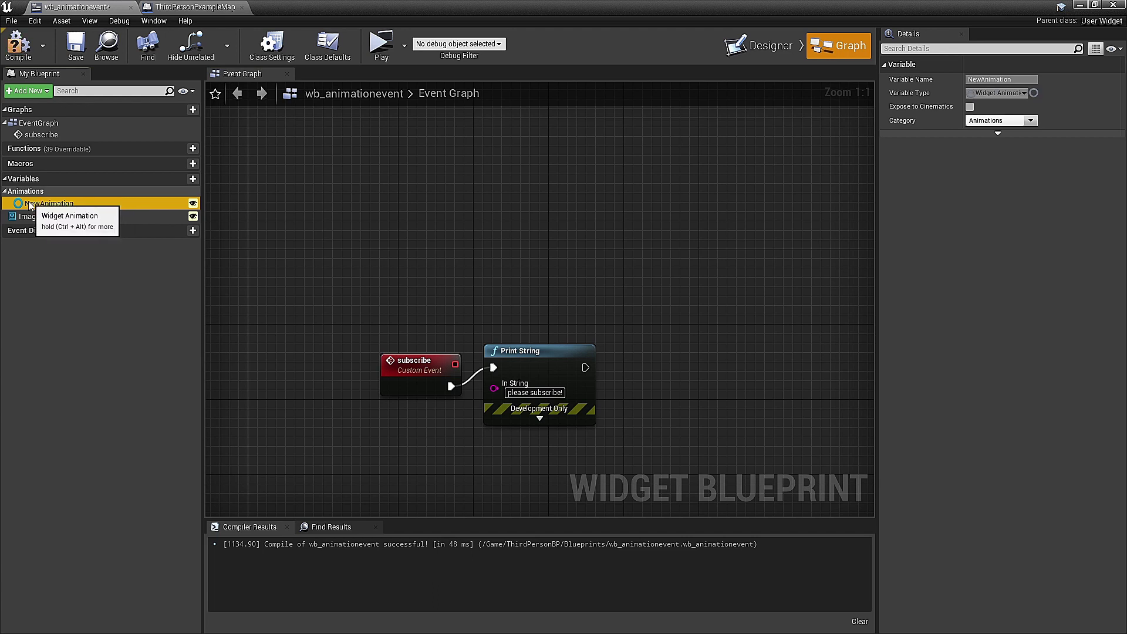
drag(26, 209, 393, 262)
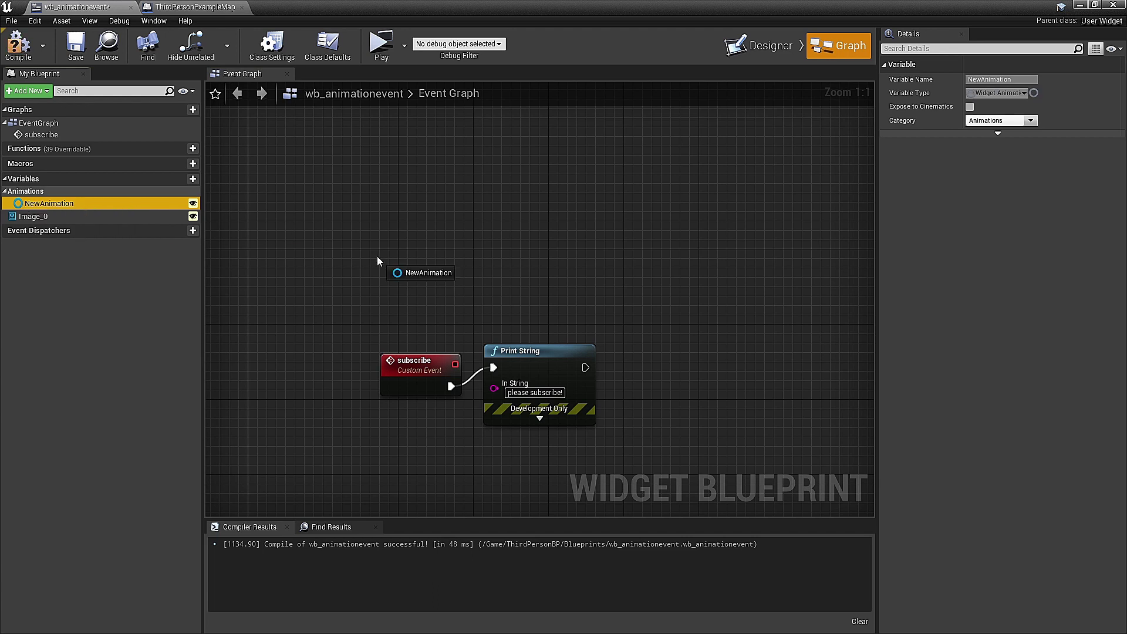
click(434, 274)
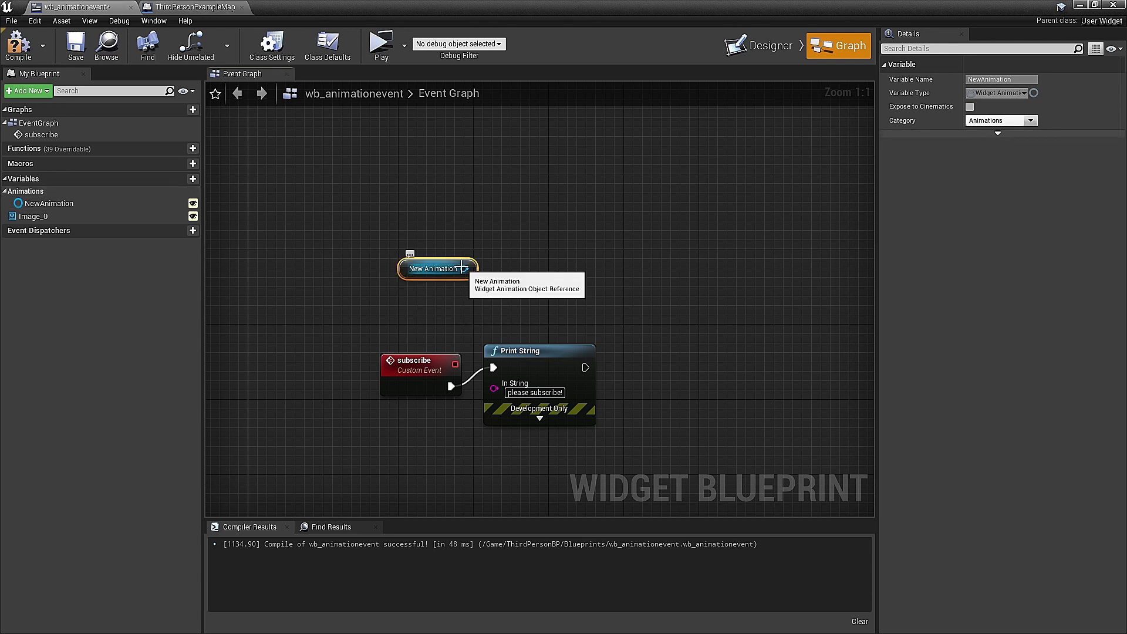
drag(463, 268, 594, 240)
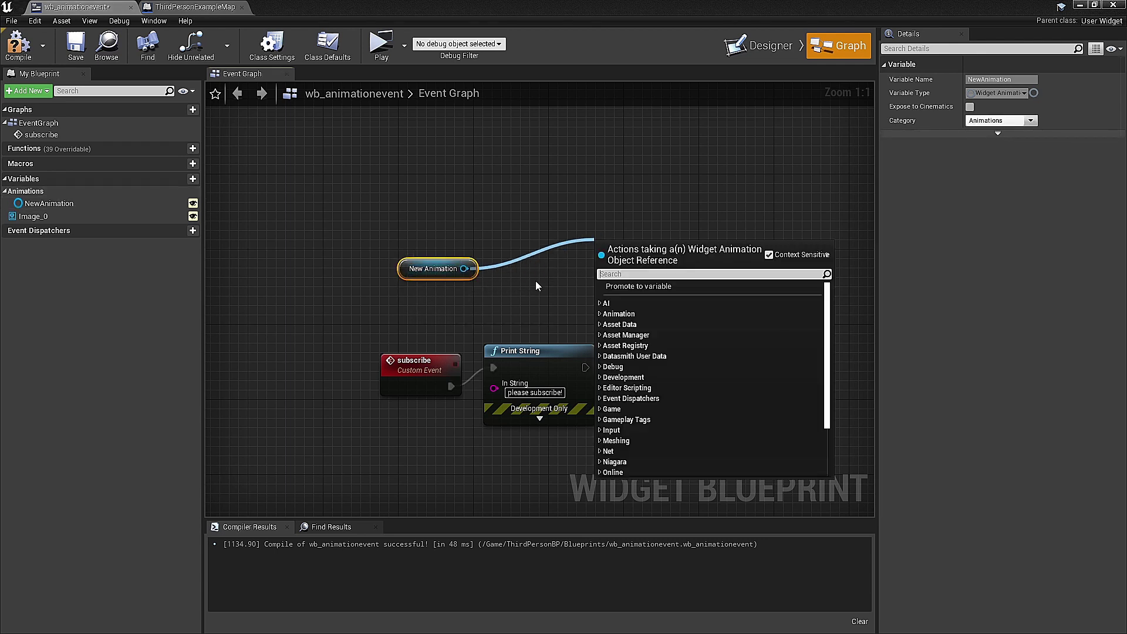
text(play a)
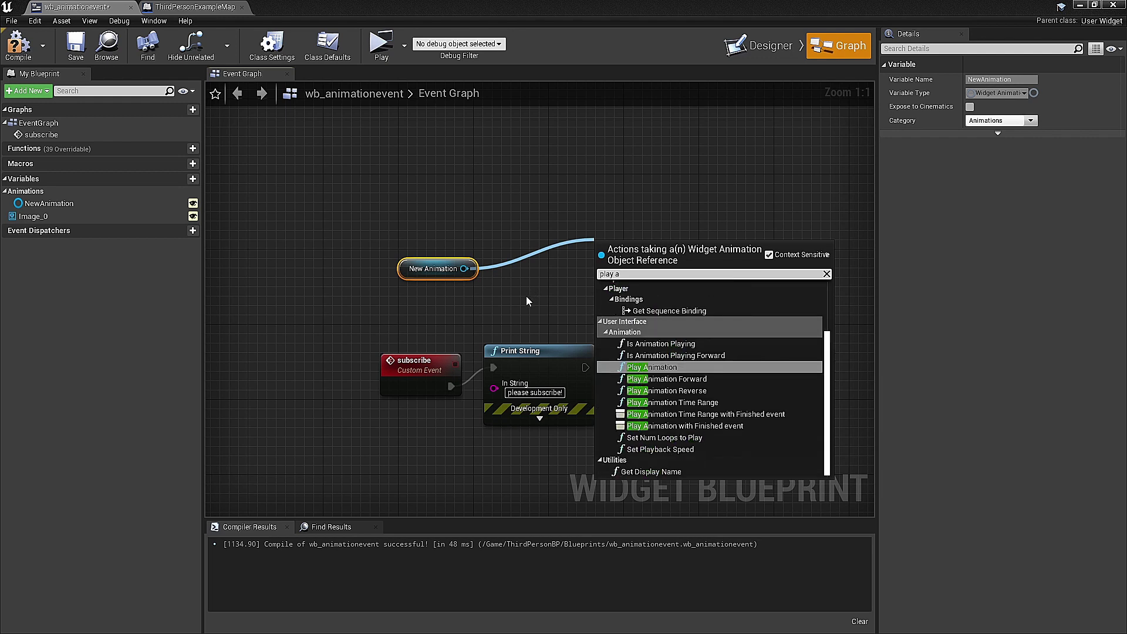
click(651, 368)
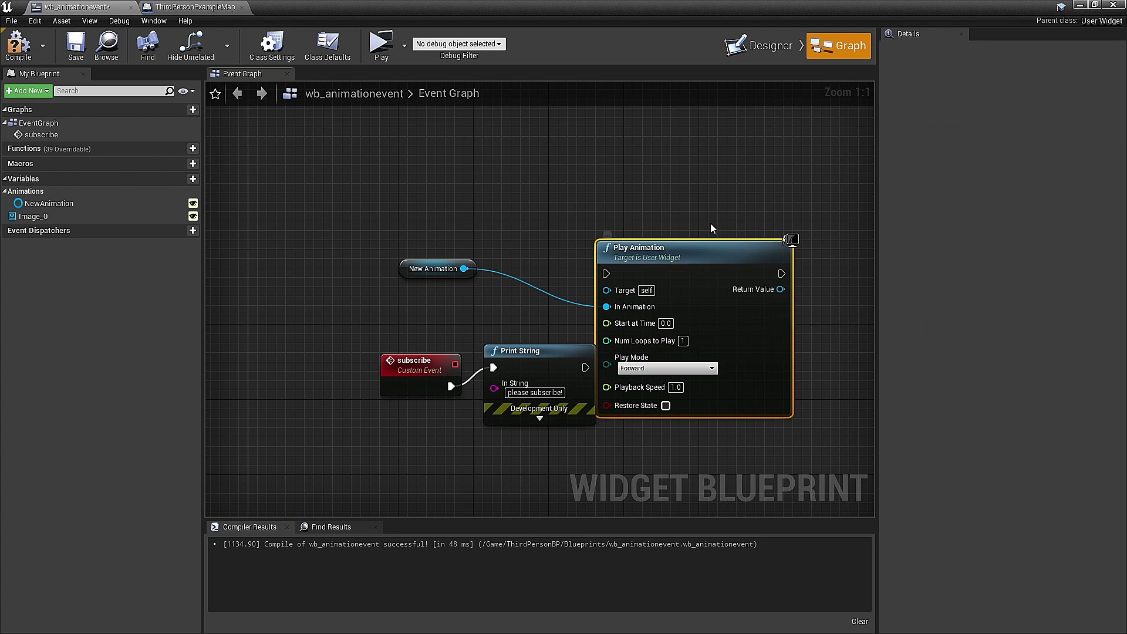
drag(653, 255, 577, 157)
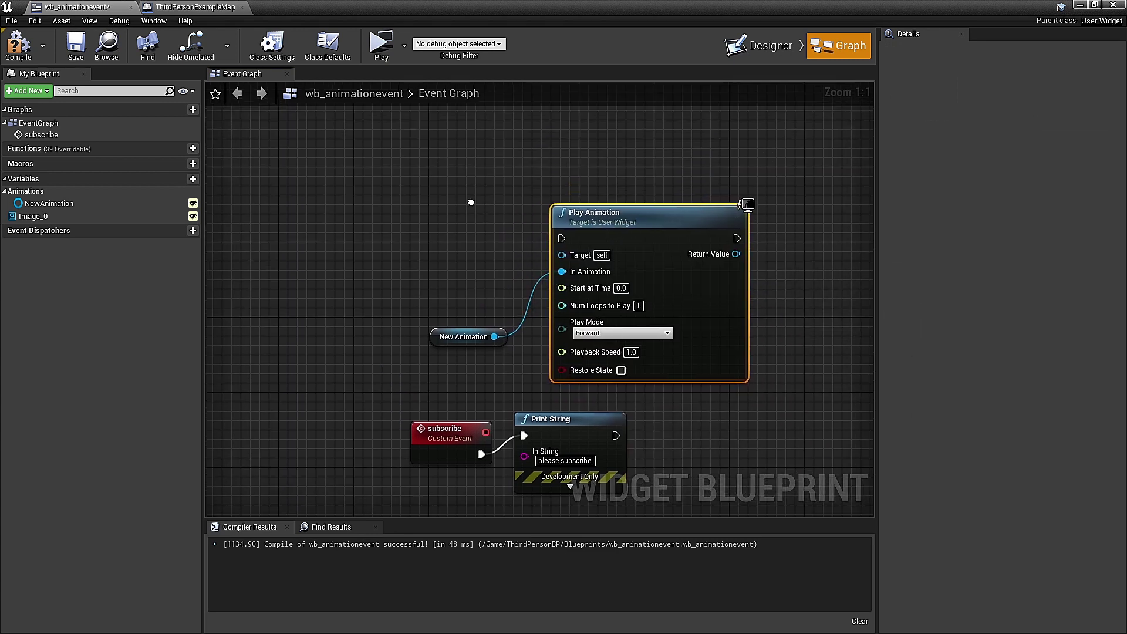
- Connect Event Construct to Play Animation's execution input
right_drag(577, 157, 596, 254)
drag(596, 254, 481, 250)
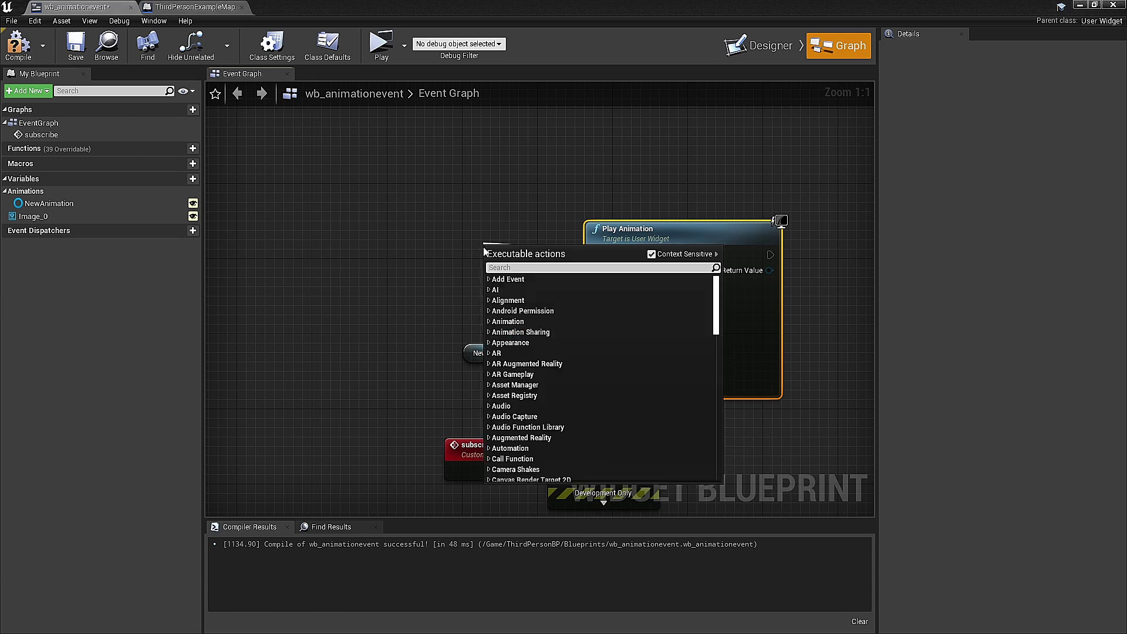
text(eve)
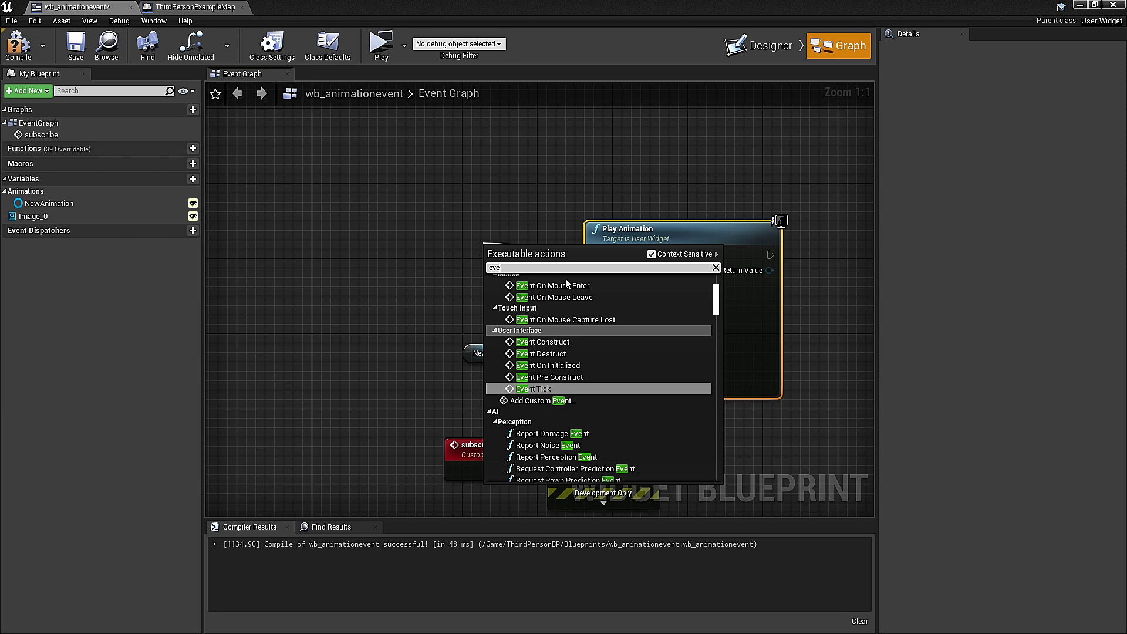
click(542, 343)
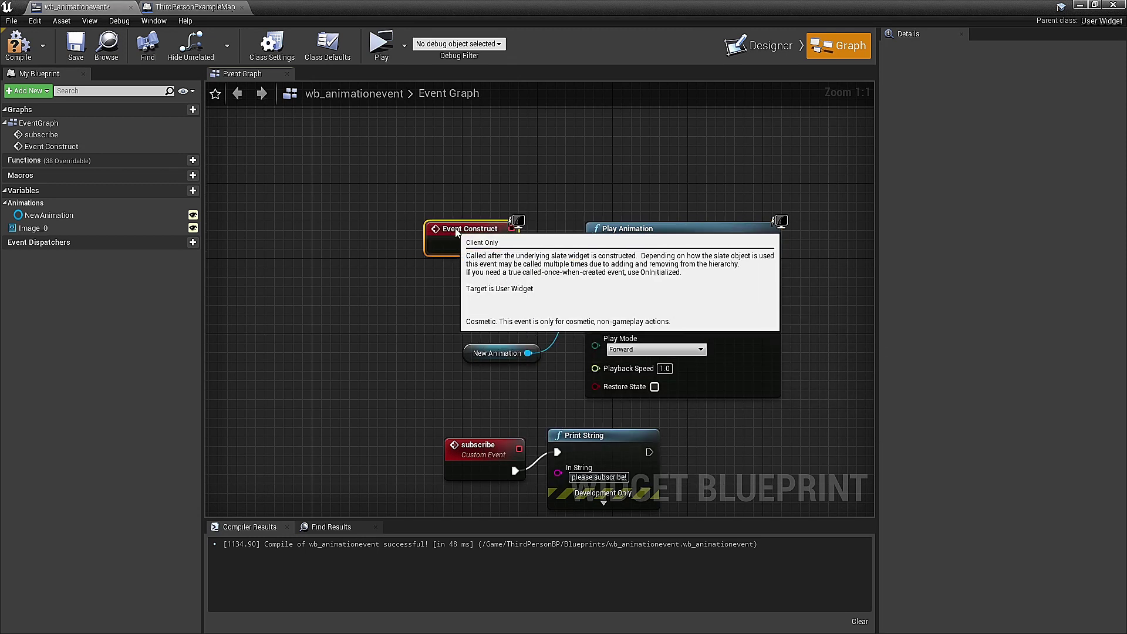
- Test-play the level to see 'please subscribe!' appear, then close the preview
right_drag(456, 232, 391, 226)
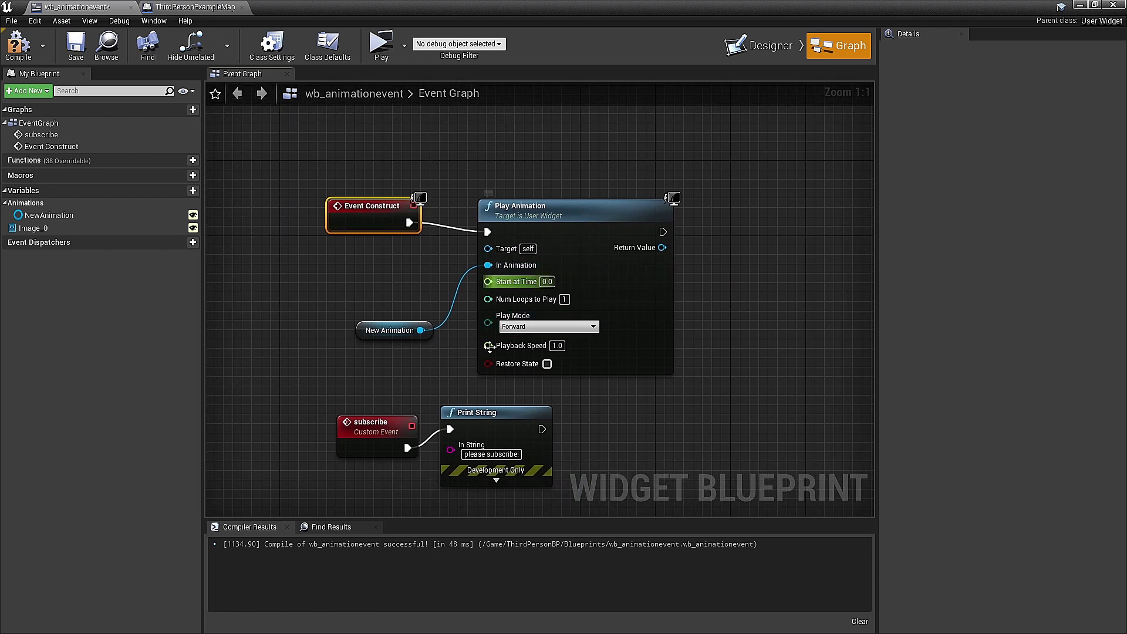
mouse_move(442, 328)
right_down()
mouse_move(427, 277)
mouse_move(458, 314)
right_up()
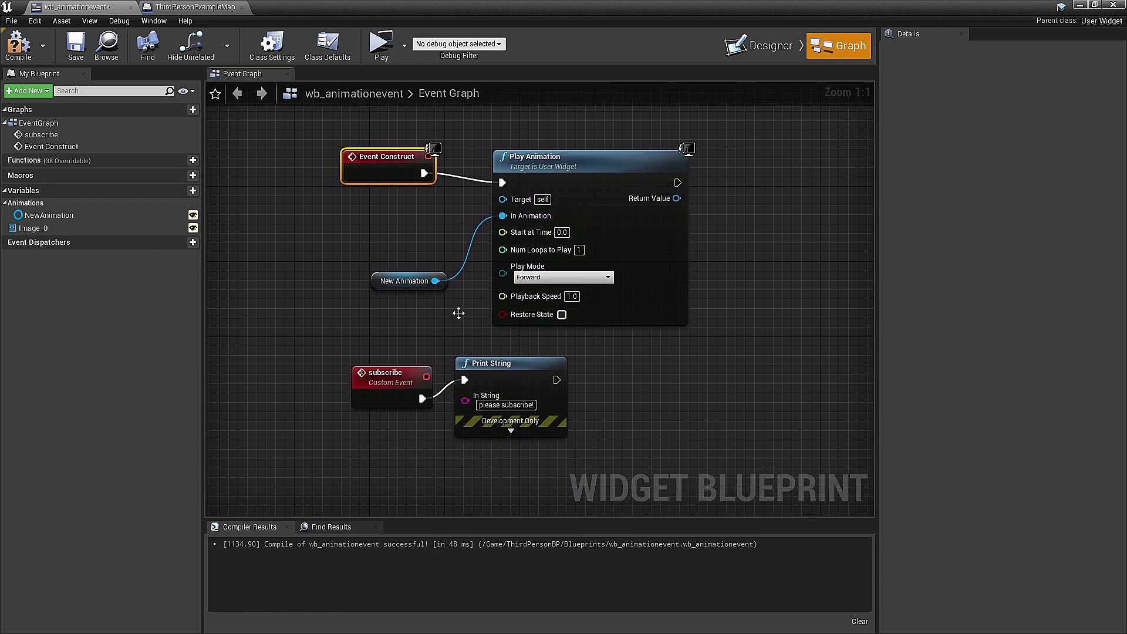
click(380, 44)
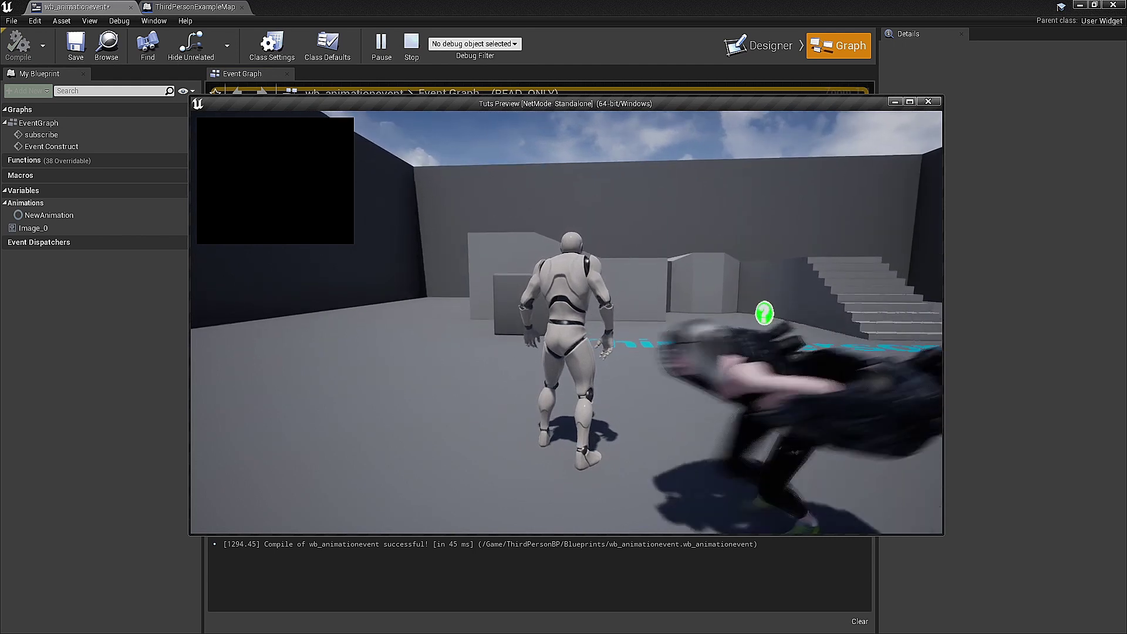
key(Escape)
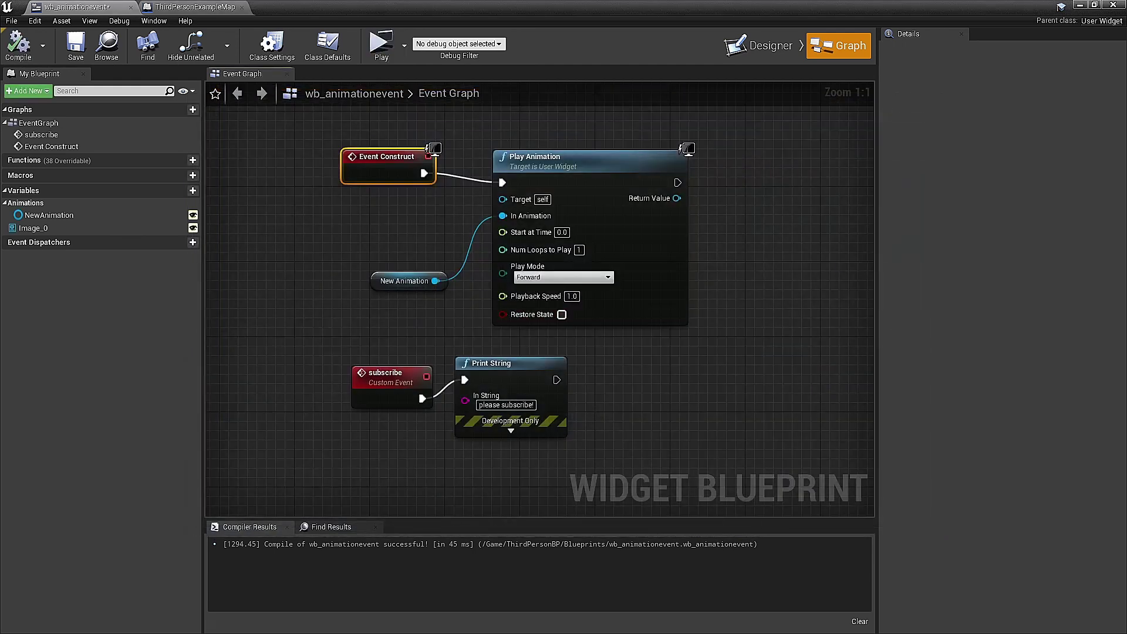